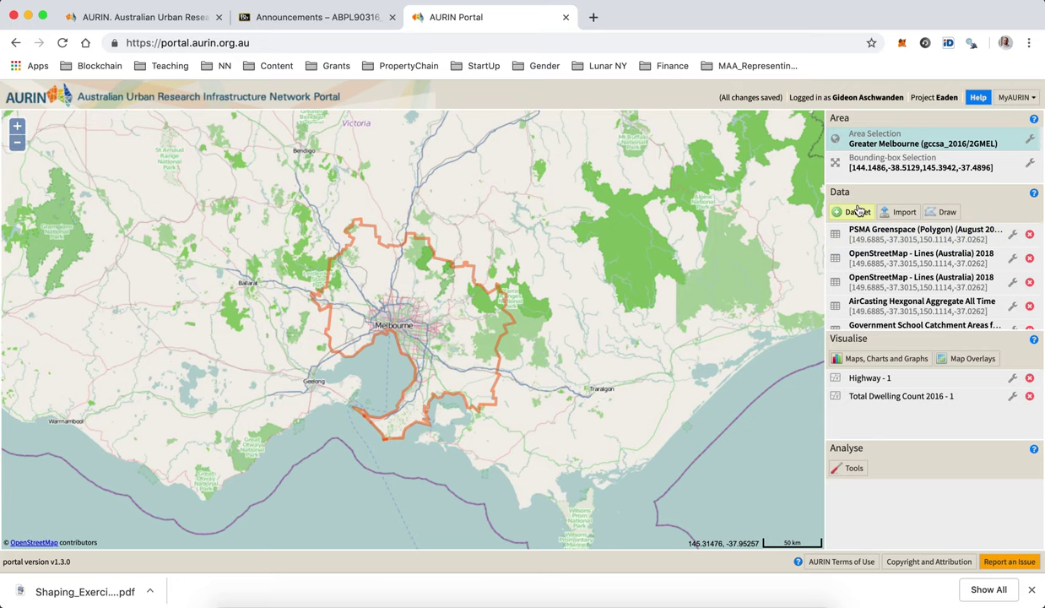
Step: Start adding a new dataset, and copy the dataset name "MB Mesh Block" from the exercise PDF in Preview
{"action": "left_click", "coordinate": [857, 213]}
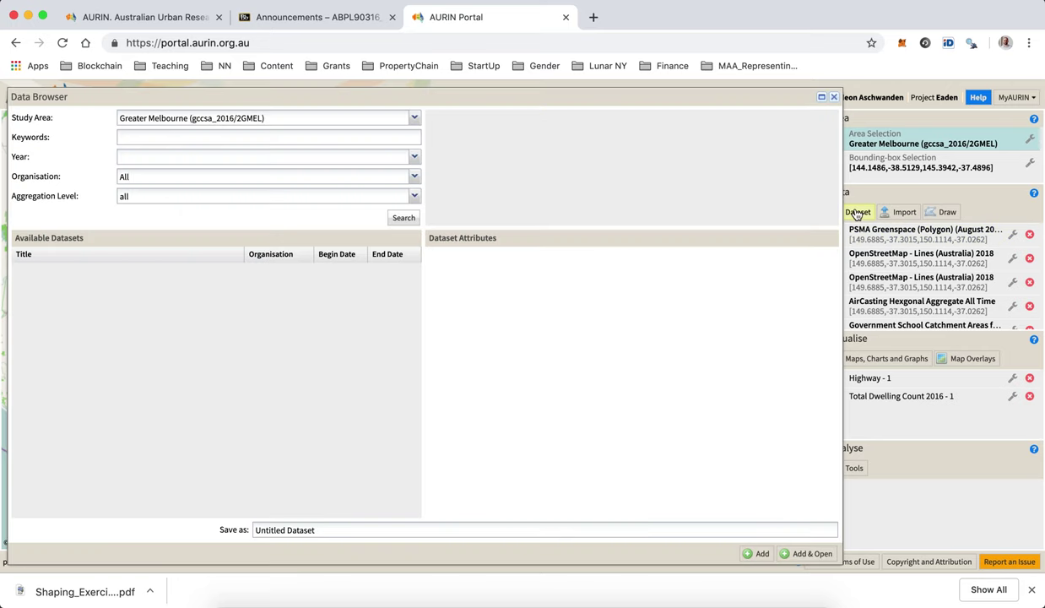
{"action": "key", "text": "super+Tab"}
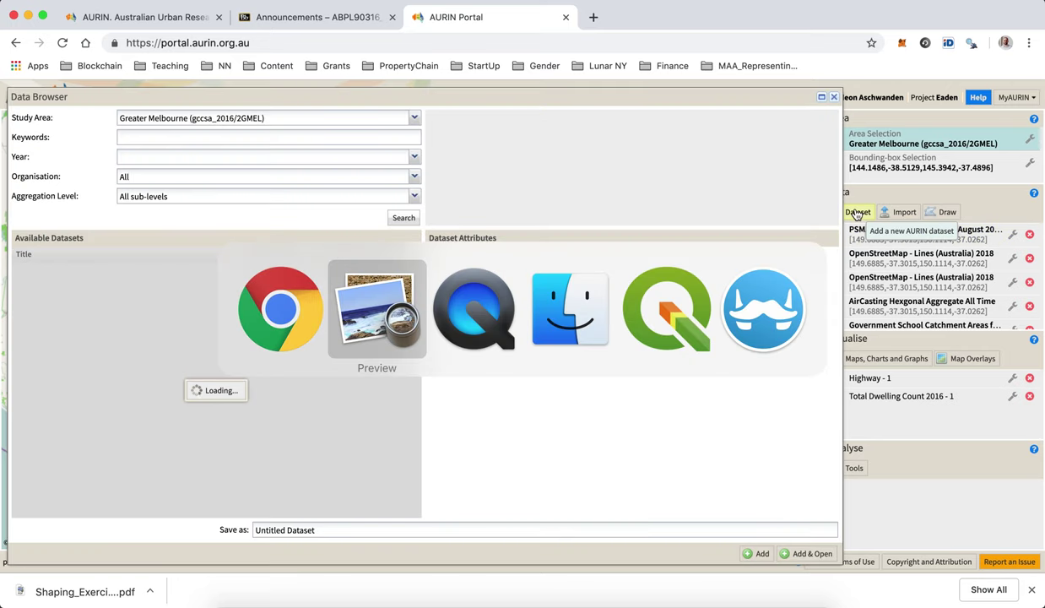
{"action": "scroll", "coordinate": [488, 201], "scroll_direction": "up", "scroll_amount": 8}
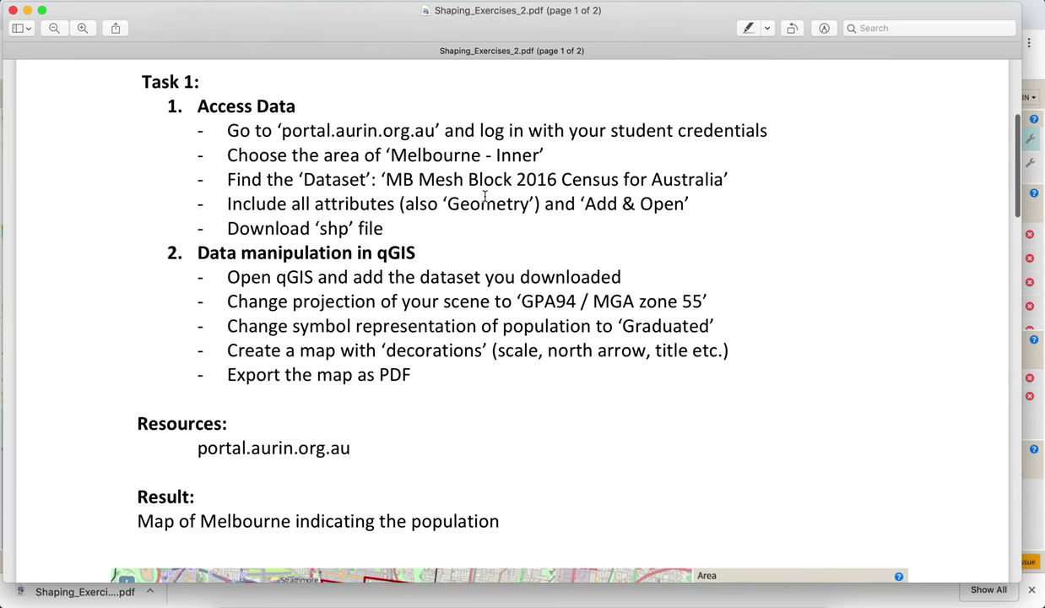
{"action": "left_click_drag", "start_coordinate": [386, 180], "coordinate": [511, 182]}
{"action": "key", "text": "super+c"}
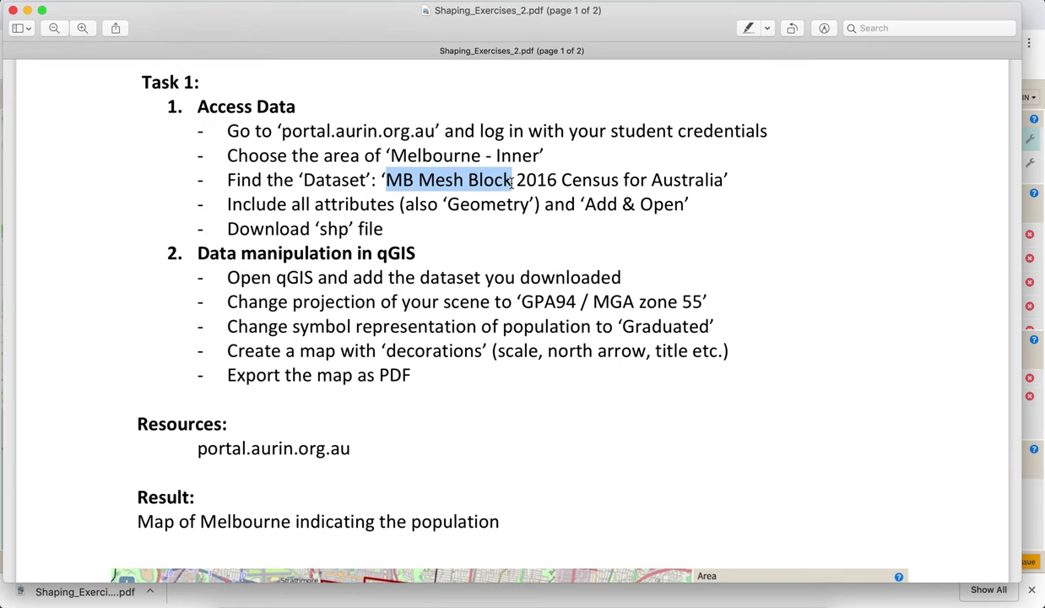
Step: Back in Chrome, search the Greater Melbourne datasets for the copied keywords "MB Mesh Block"
{"action": "key", "text": "super+Tab"}
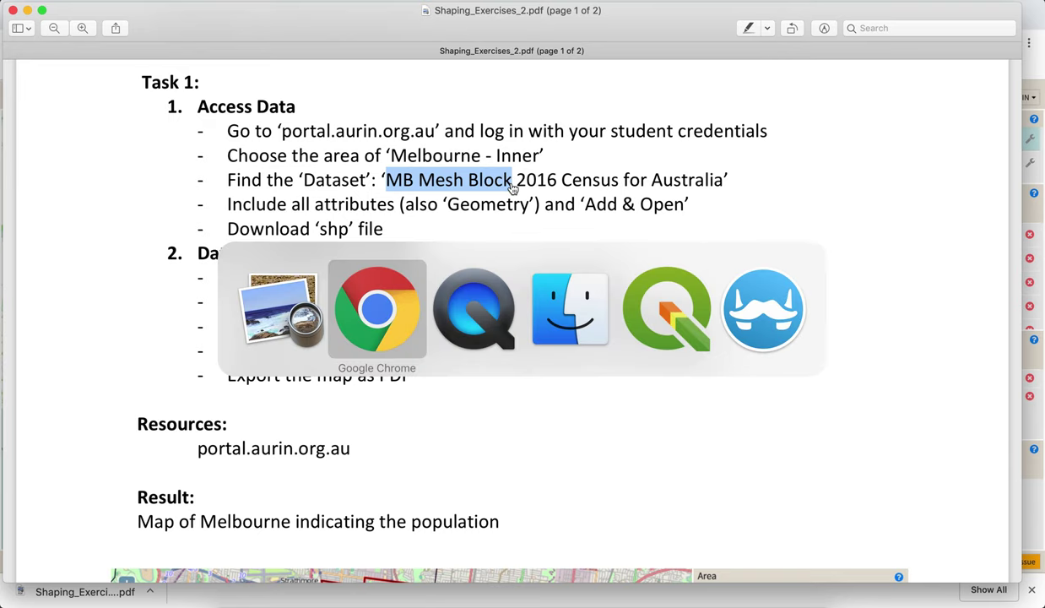
{"action": "left_click", "coordinate": [127, 138]}
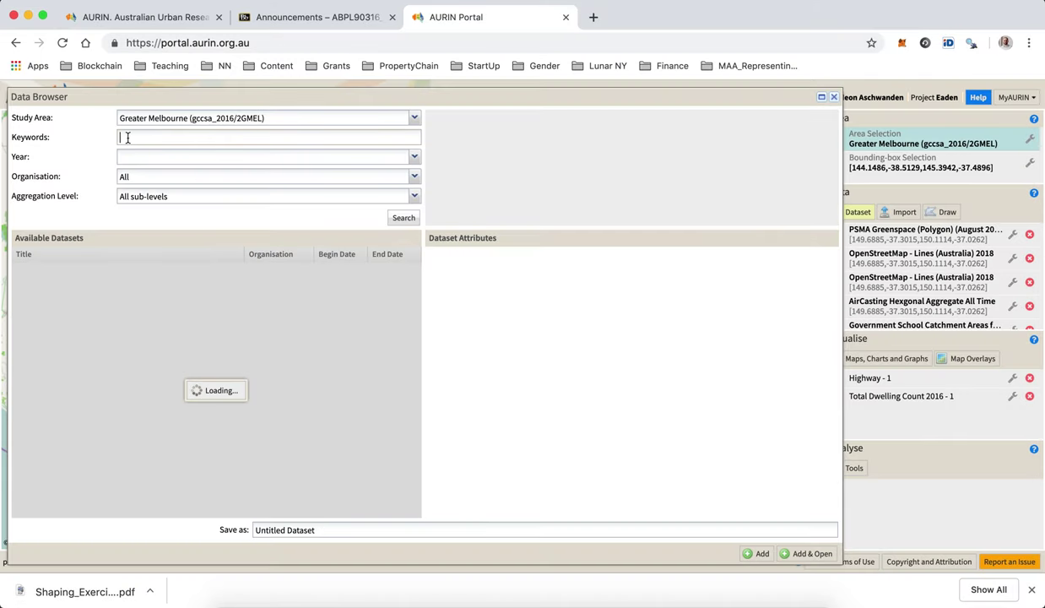
{"action": "key", "text": "super+v"}
{"action": "left_click", "coordinate": [402, 220]}
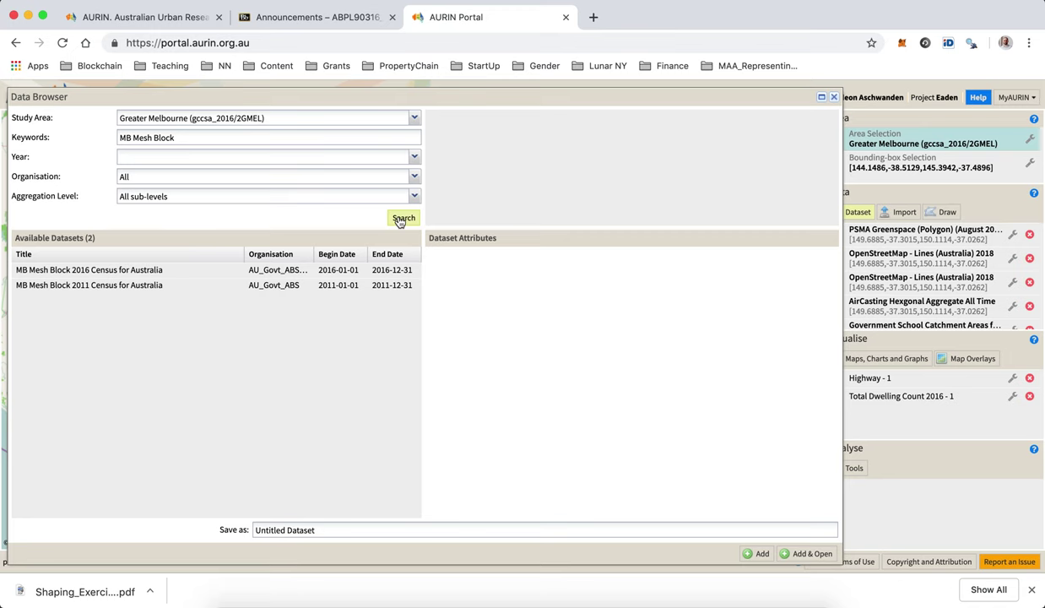
Step: Choose the MB Mesh Block 2016 Census for Australia dataset and include all its attributes, including Geometry
{"action": "left_click", "coordinate": [85, 274]}
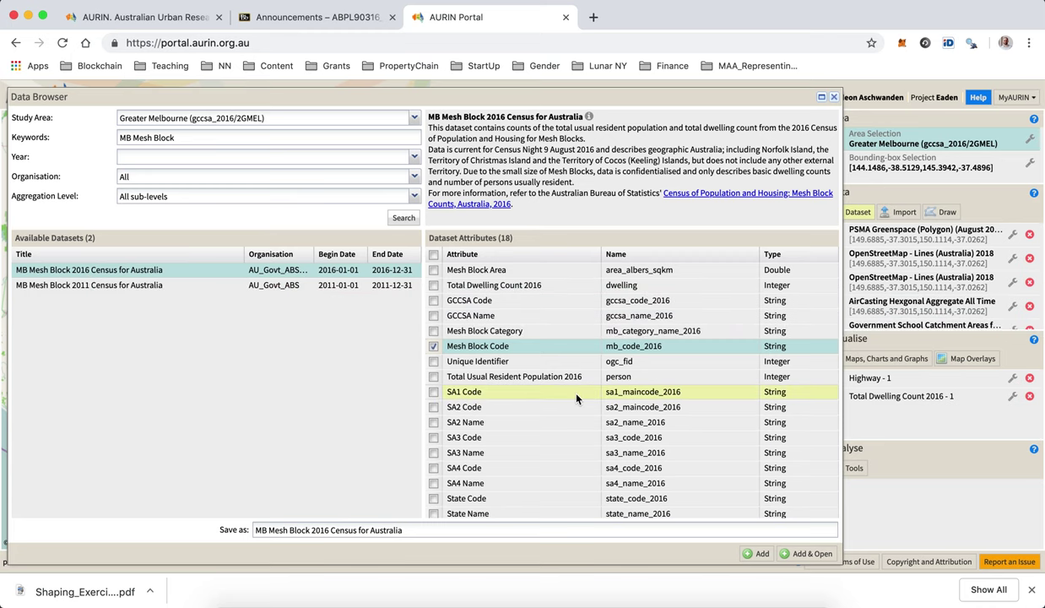
{"action": "mouse_move", "coordinate": [577, 399]}
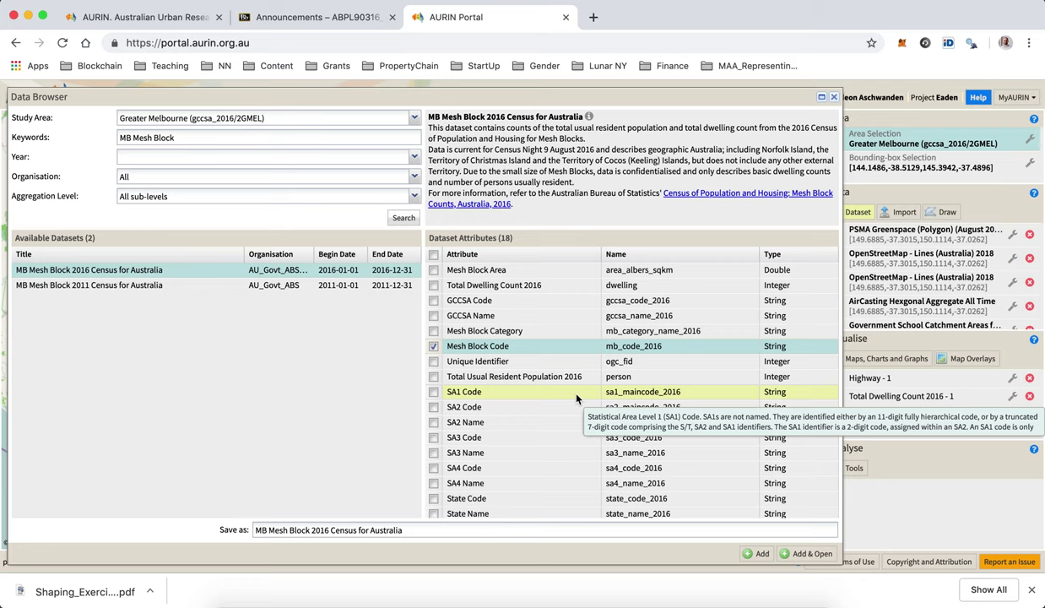
{"action": "mouse_move", "coordinate": [517, 316]}
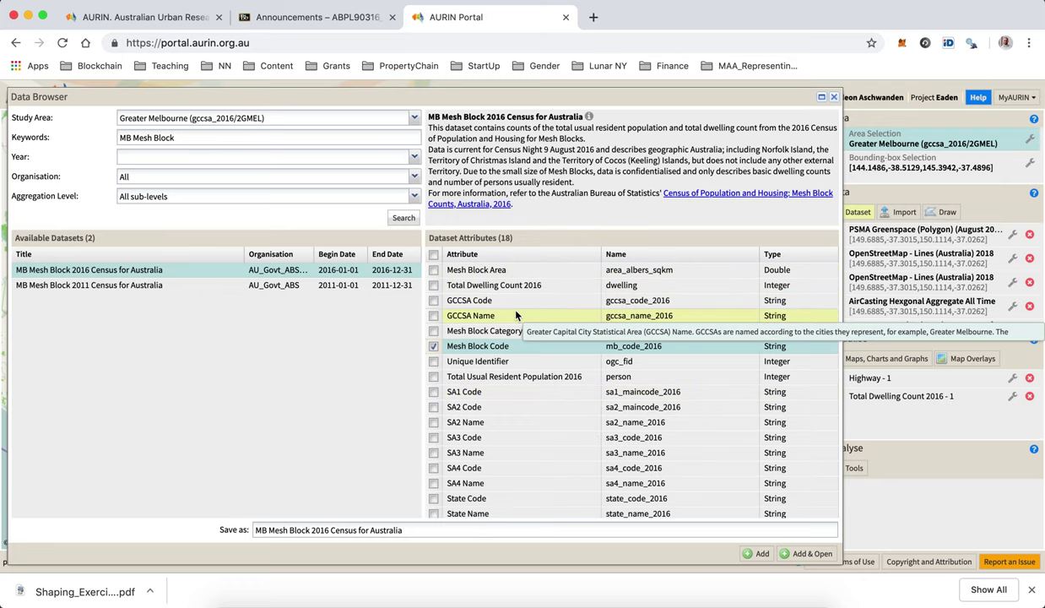
{"action": "scroll", "coordinate": [517, 316], "scroll_direction": "down", "scroll_amount": 1}
{"action": "mouse_move", "coordinate": [474, 466]}
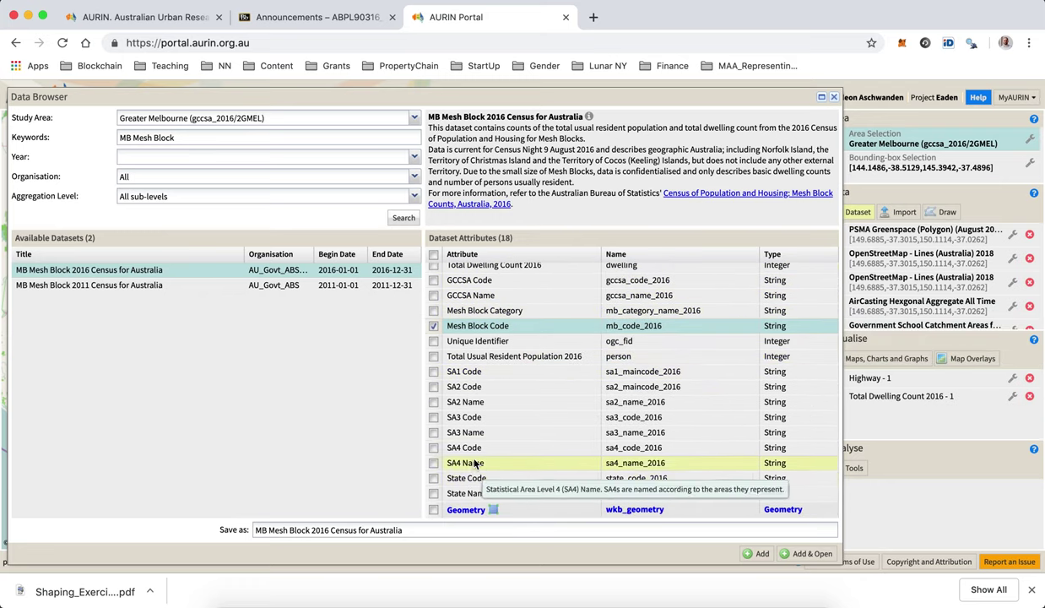
{"action": "mouse_move", "coordinate": [480, 296]}
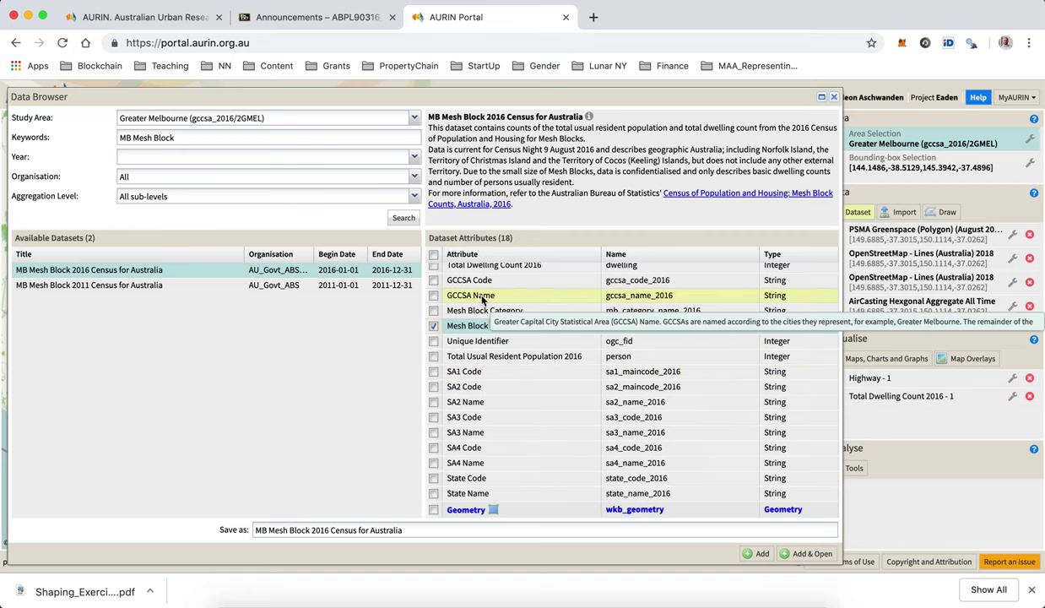
{"action": "scroll", "coordinate": [483, 299], "scroll_direction": "up", "scroll_amount": 1}
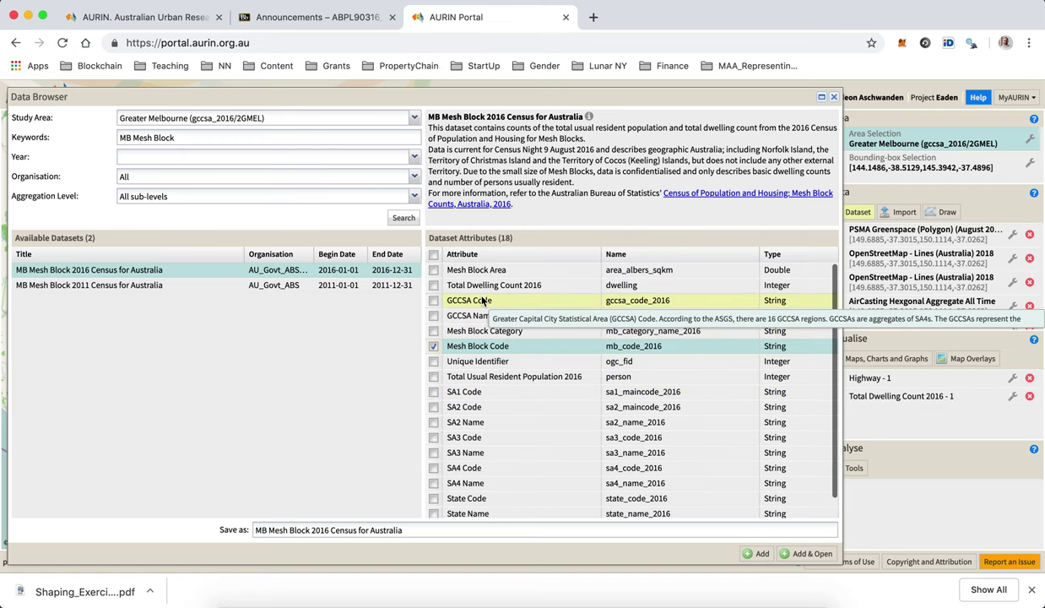
{"action": "left_click", "coordinate": [435, 255]}
{"action": "scroll", "coordinate": [478, 370], "scroll_direction": "down", "scroll_amount": 1}
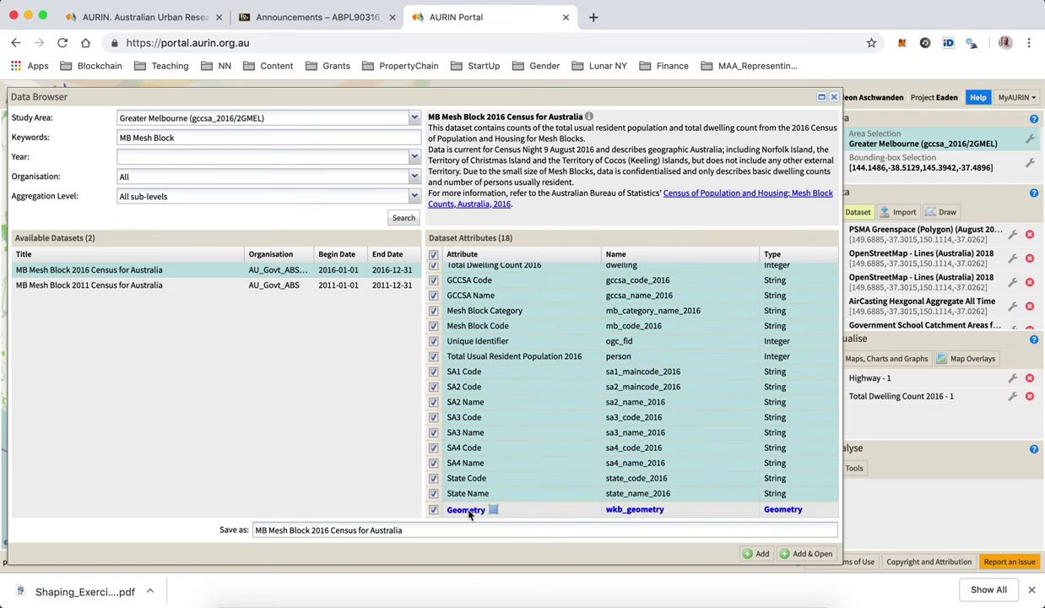
Step: Add and open the chosen dataset in the project, loading it only partially
{"action": "left_click", "coordinate": [812, 554]}
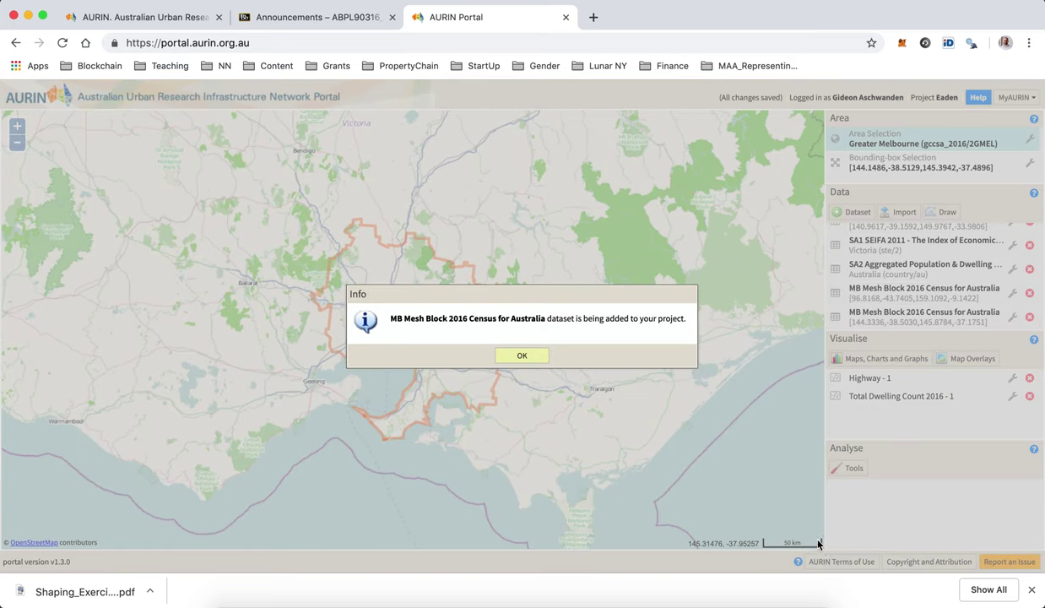
{"action": "left_click", "coordinate": [524, 356]}
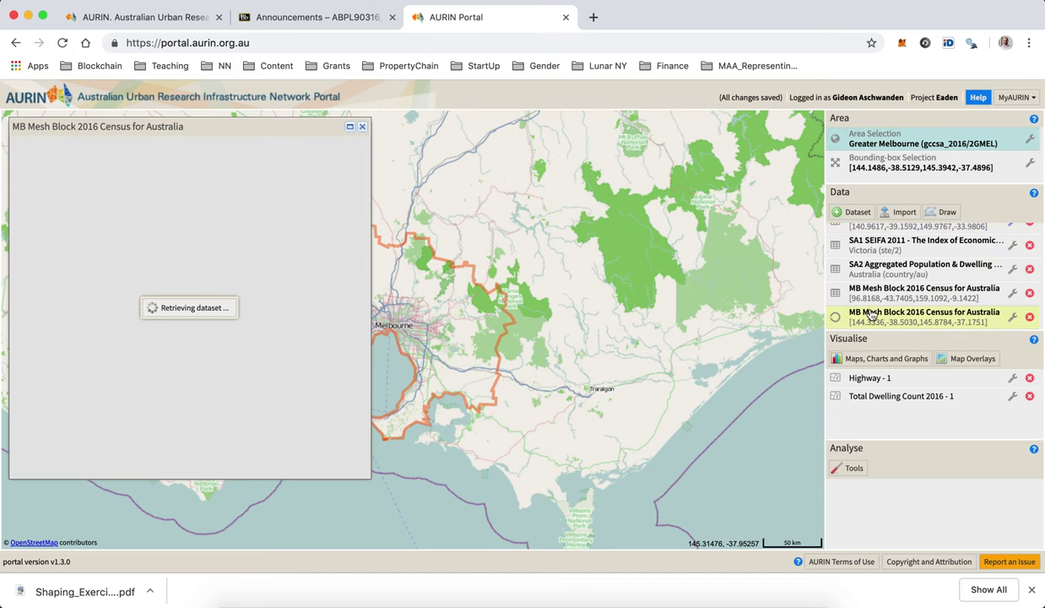
{"action": "mouse_move", "coordinate": [872, 314]}
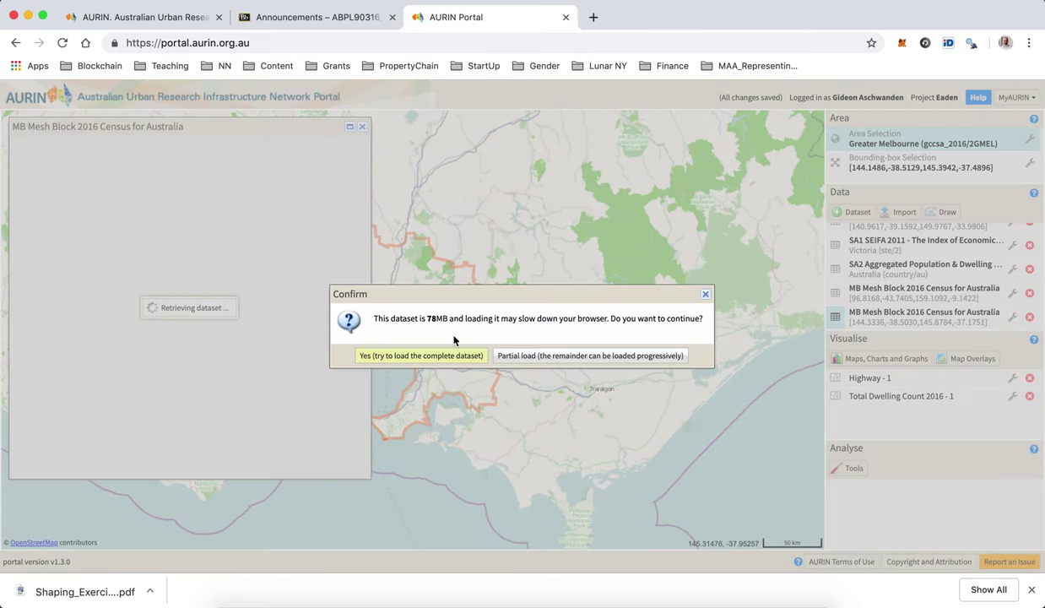
{"action": "left_click", "coordinate": [546, 359]}
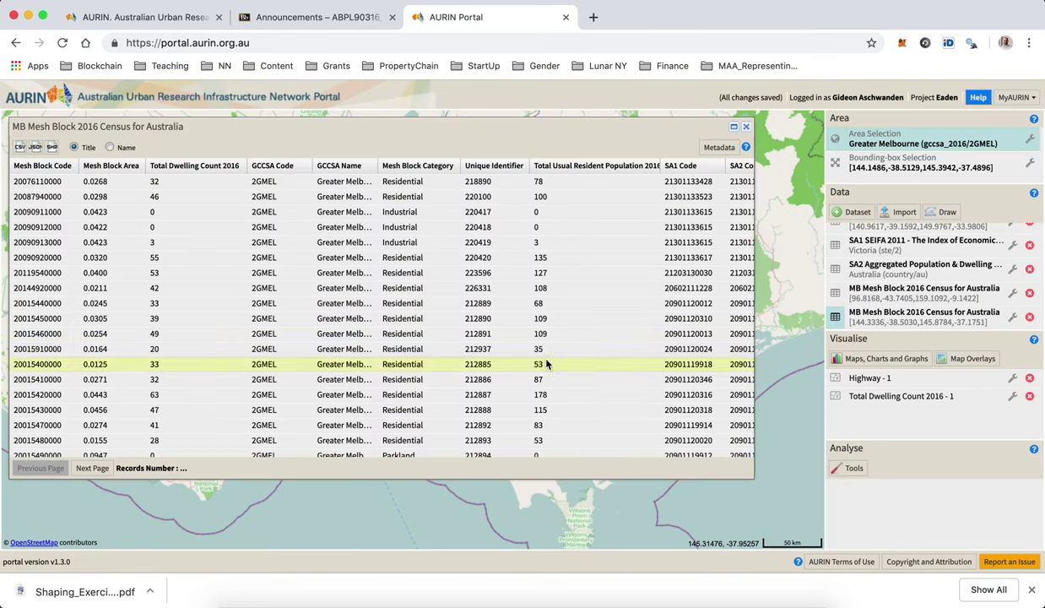
Step: Download the newly added Mesh Block 2016 dataset in SHP format
{"action": "left_click", "coordinate": [1014, 319]}
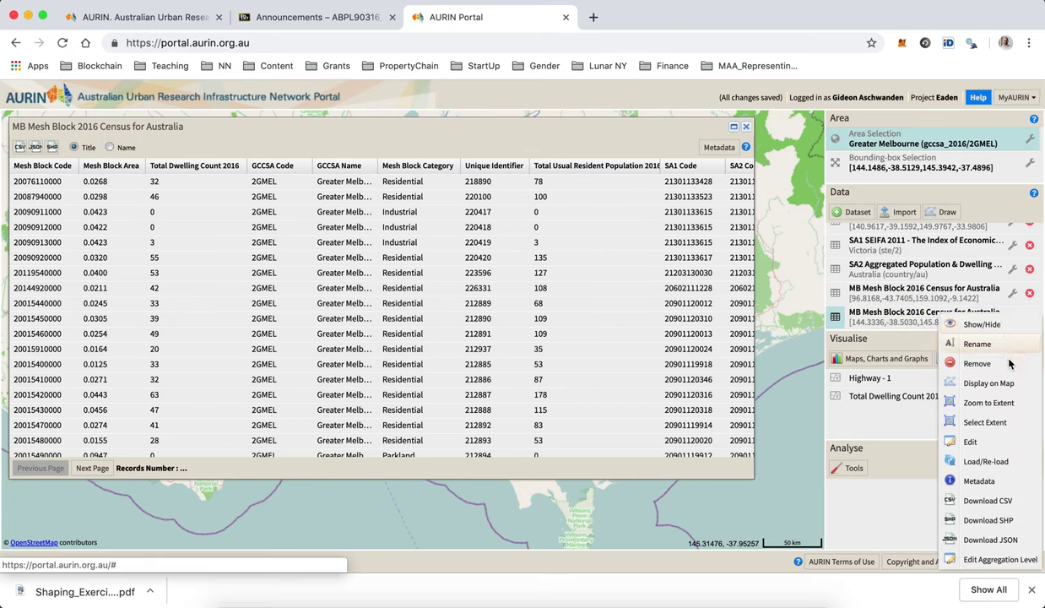
{"action": "left_click", "coordinate": [1005, 528]}
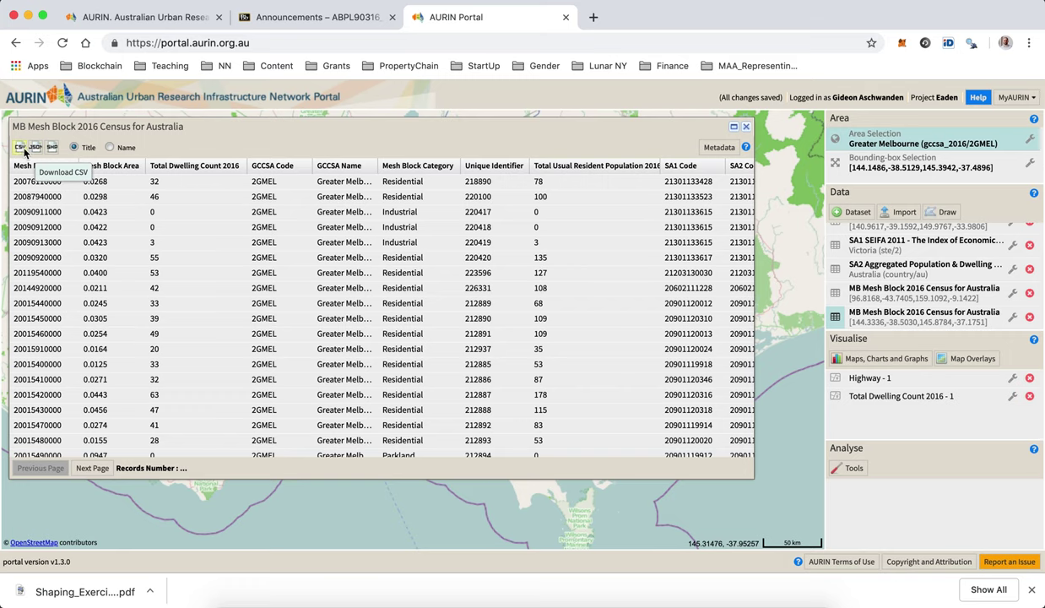
{"action": "left_click", "coordinate": [51, 150]}
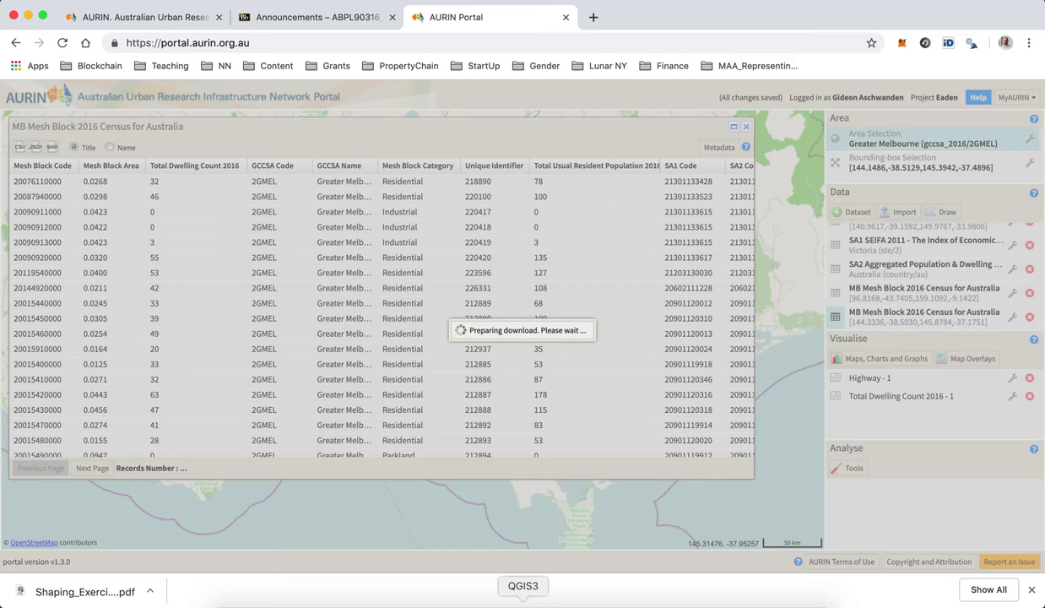
Step: Open the Data page of the Shaping of Urban Design course in the LMS
{"action": "left_click", "coordinate": [294, 20]}
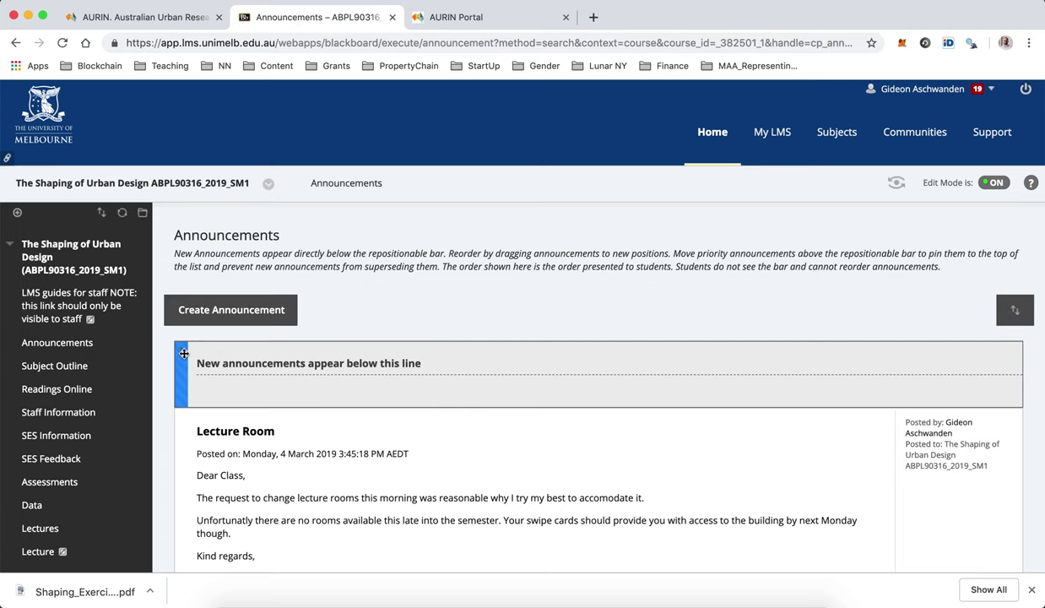
{"action": "left_click", "coordinate": [34, 507]}
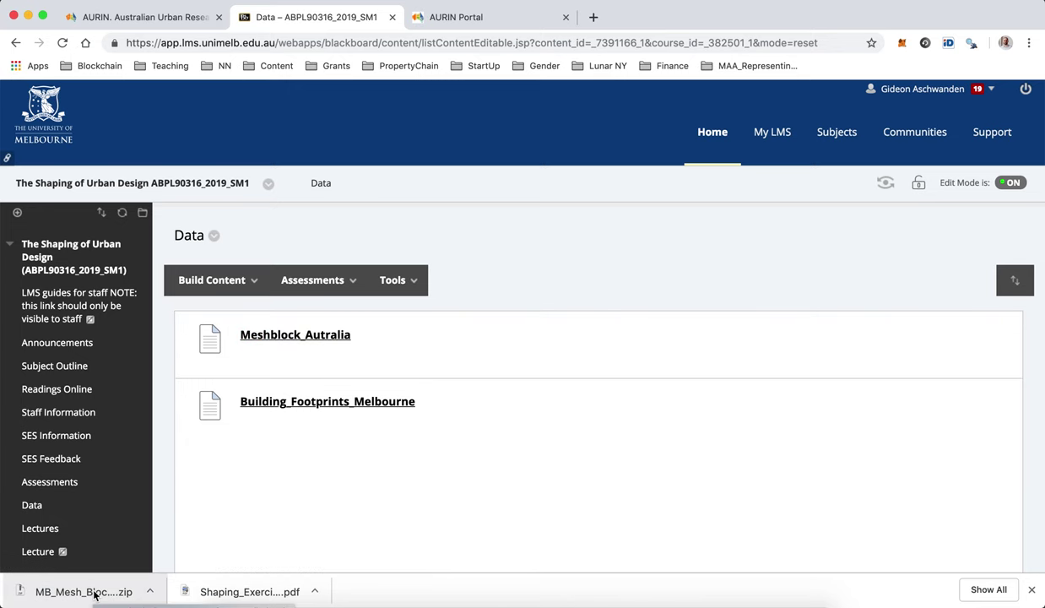
Step: Extract the downloaded Mesh Block zip file and expand its folder and the shp subfolder in Finder
{"action": "left_click", "coordinate": [95, 595]}
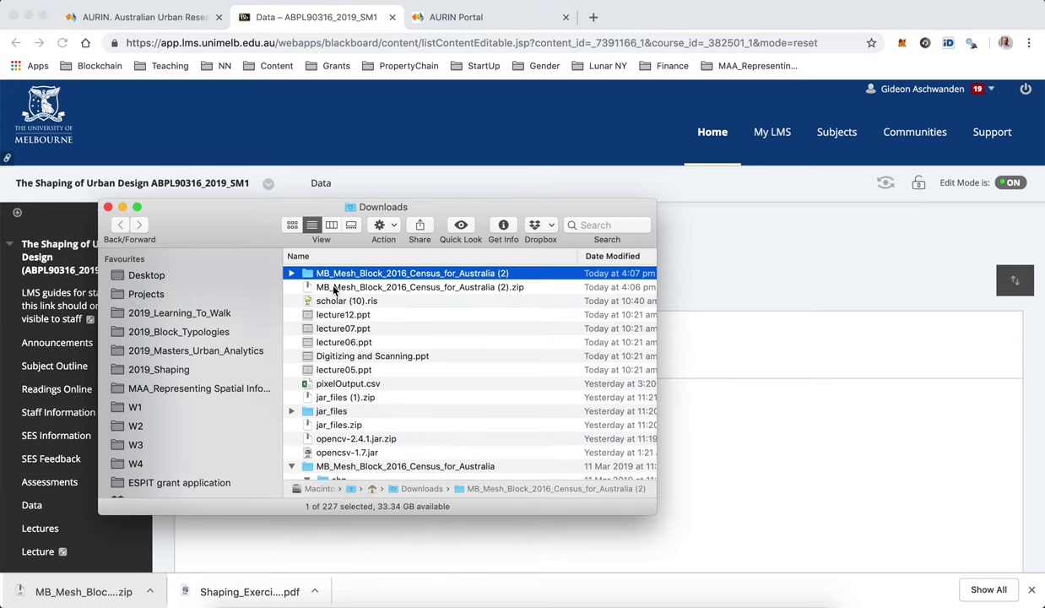
{"action": "left_click", "coordinate": [291, 274]}
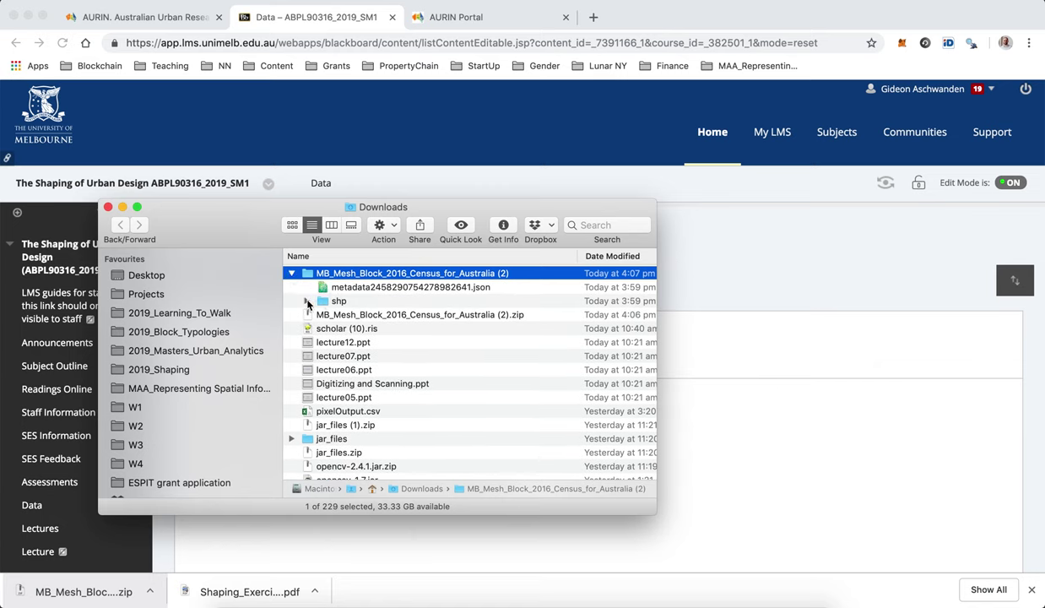
{"action": "left_click", "coordinate": [308, 302]}
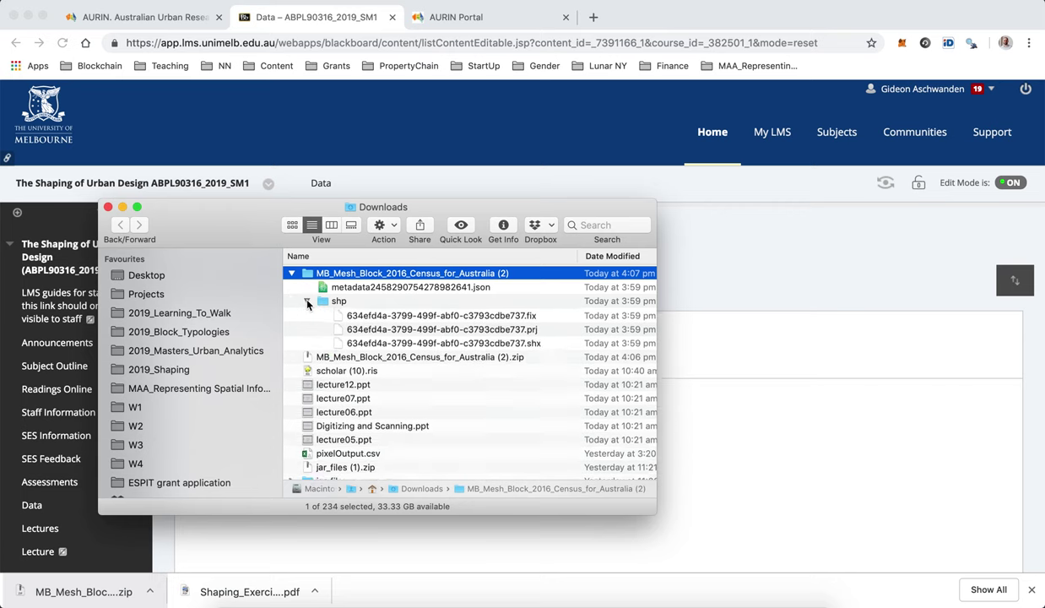
Step: Examine the shapefile's component files in the shp folder, including the .shp, .dbf, .prj and .shx files
{"action": "left_click", "coordinate": [398, 317]}
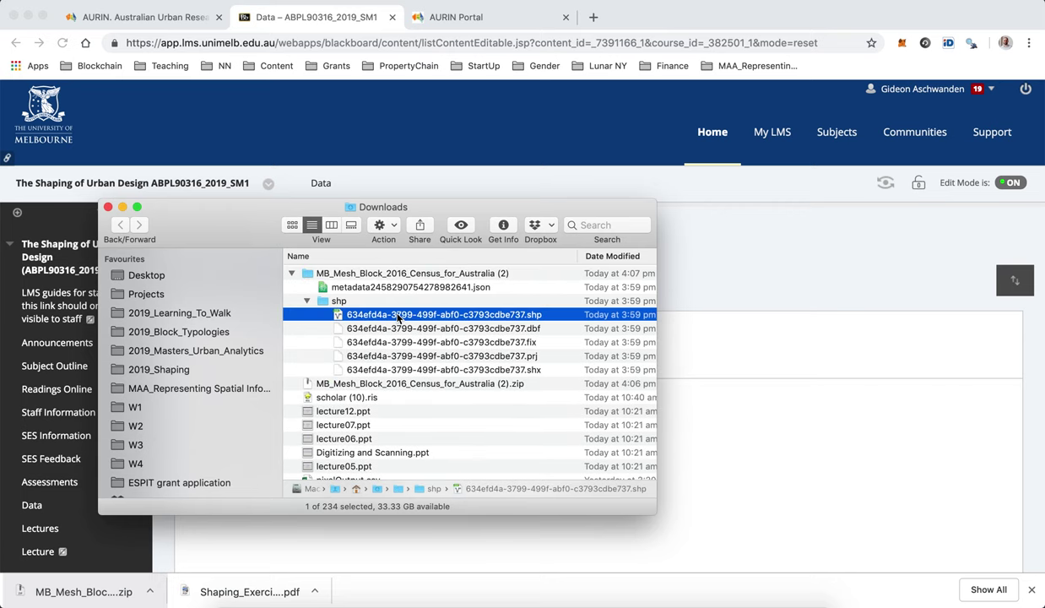
{"action": "left_click", "coordinate": [381, 370], "text": "shift"}
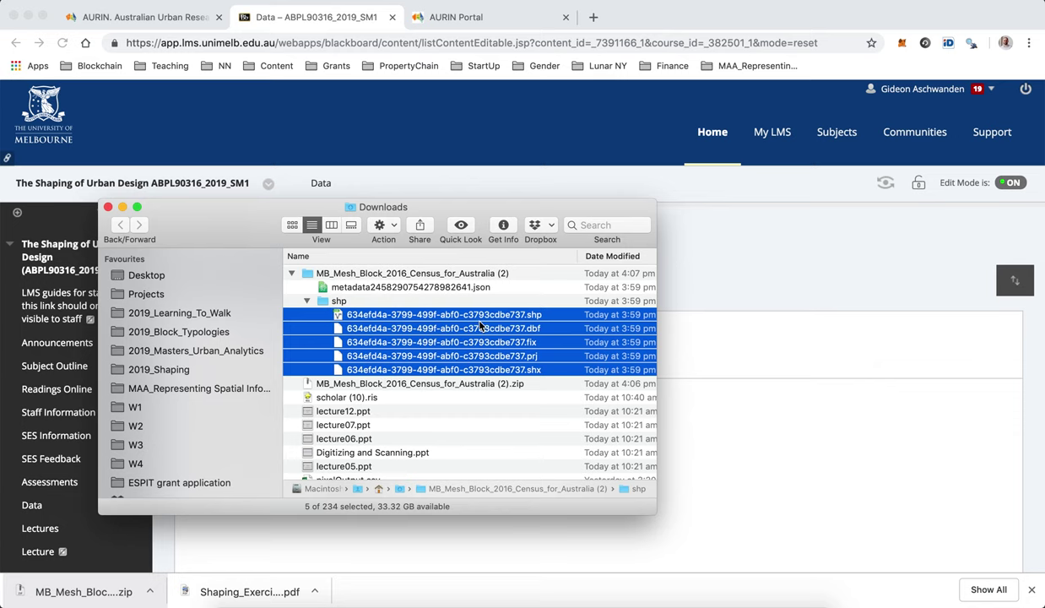
{"action": "left_click", "coordinate": [490, 342]}
{"action": "left_click", "coordinate": [504, 331]}
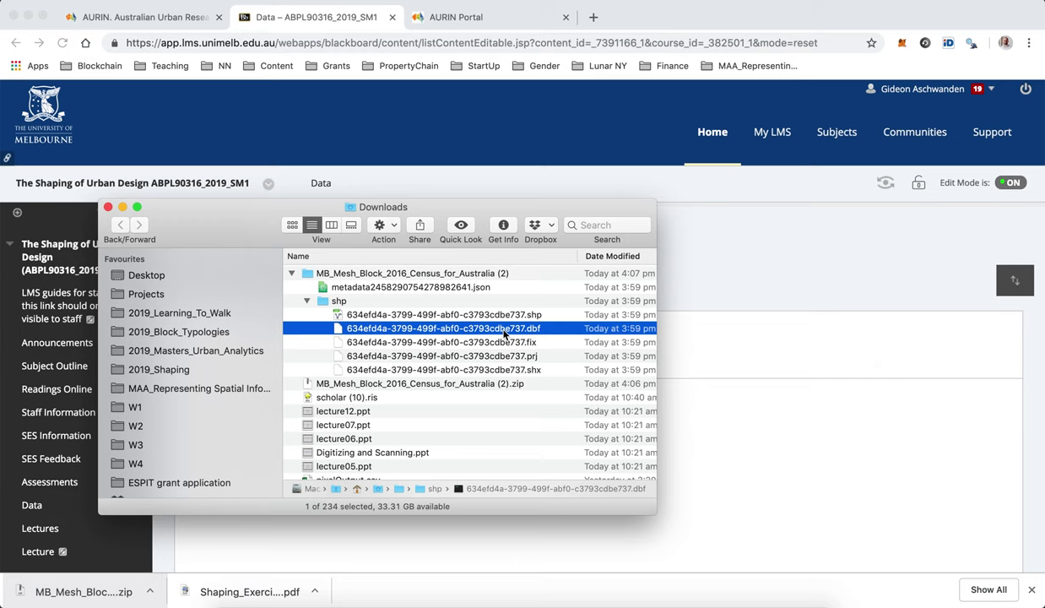
{"action": "left_click", "coordinate": [481, 357]}
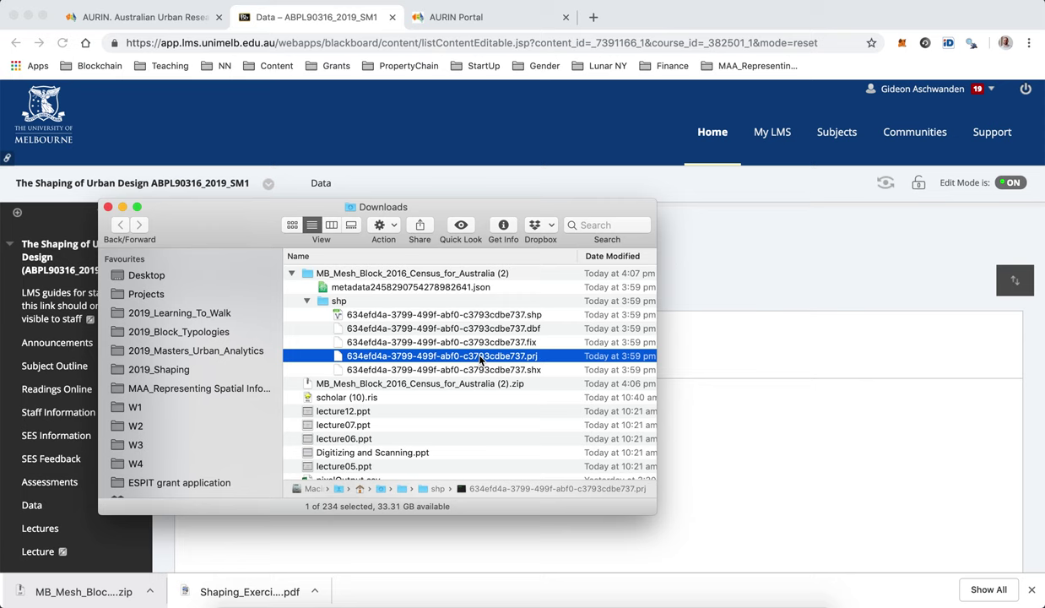
{"action": "left_click", "coordinate": [440, 371]}
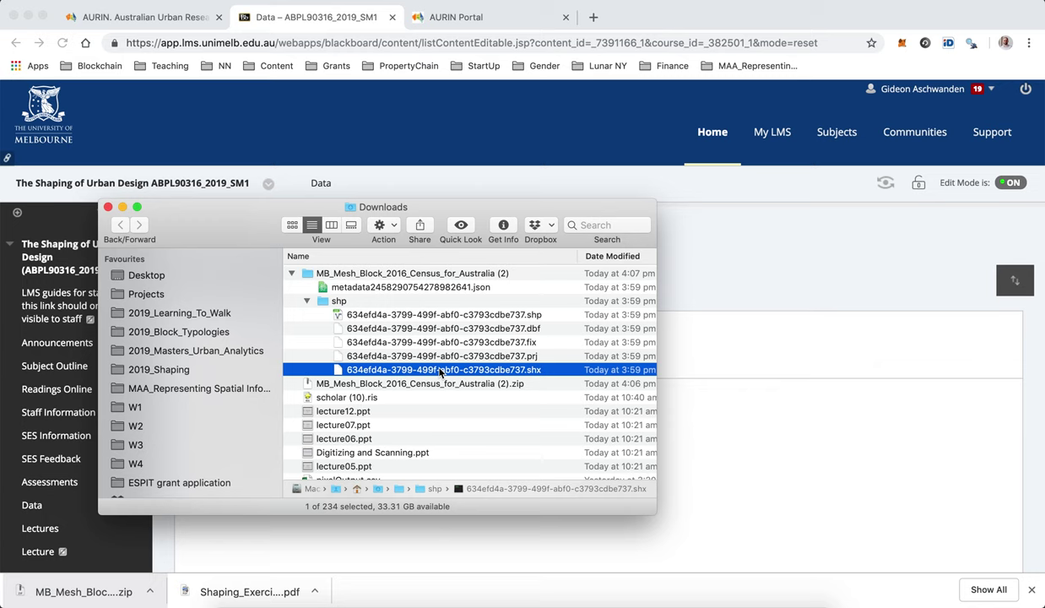
{"action": "left_click", "coordinate": [429, 315]}
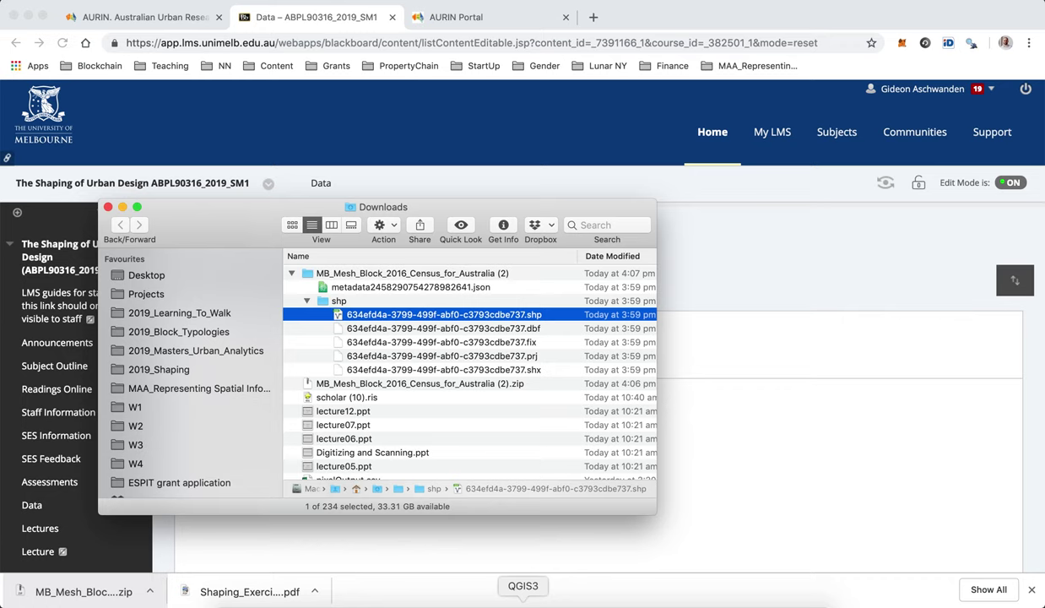
Step: Switch to QGIS and open the Data Source Manager for adding a vector layer
{"action": "left_click", "coordinate": [523, 601]}
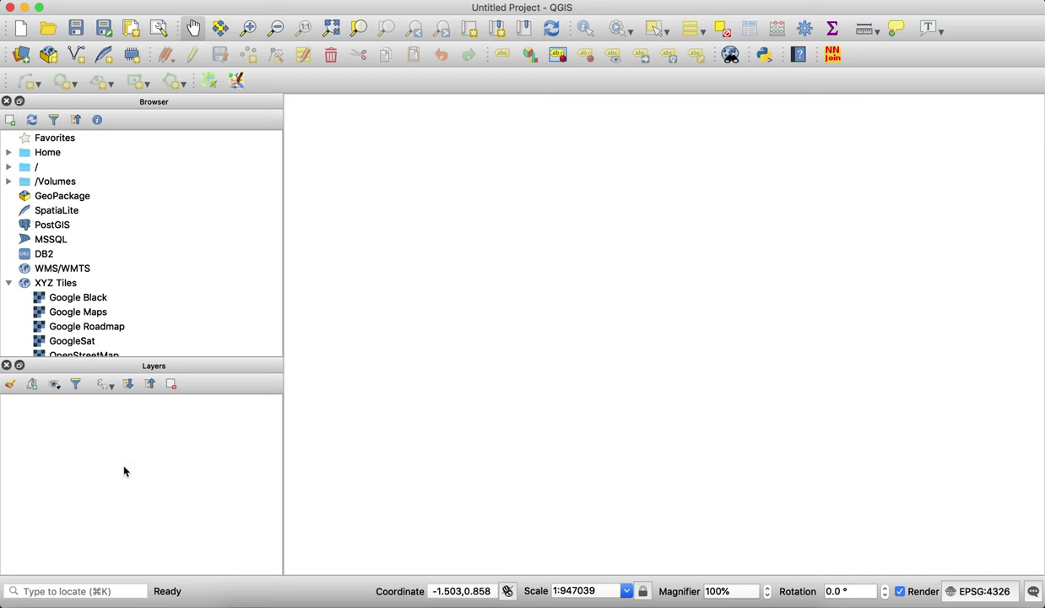
{"action": "left_click", "coordinate": [218, 2]}
{"action": "mouse_move", "coordinate": [225, 37]}
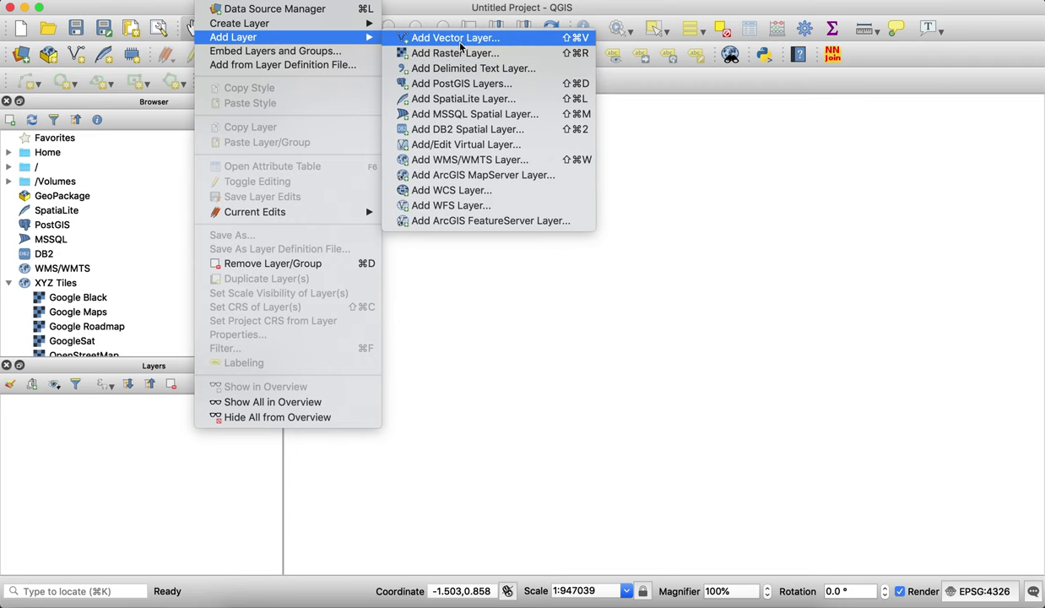
{"action": "left_click", "coordinate": [461, 39]}
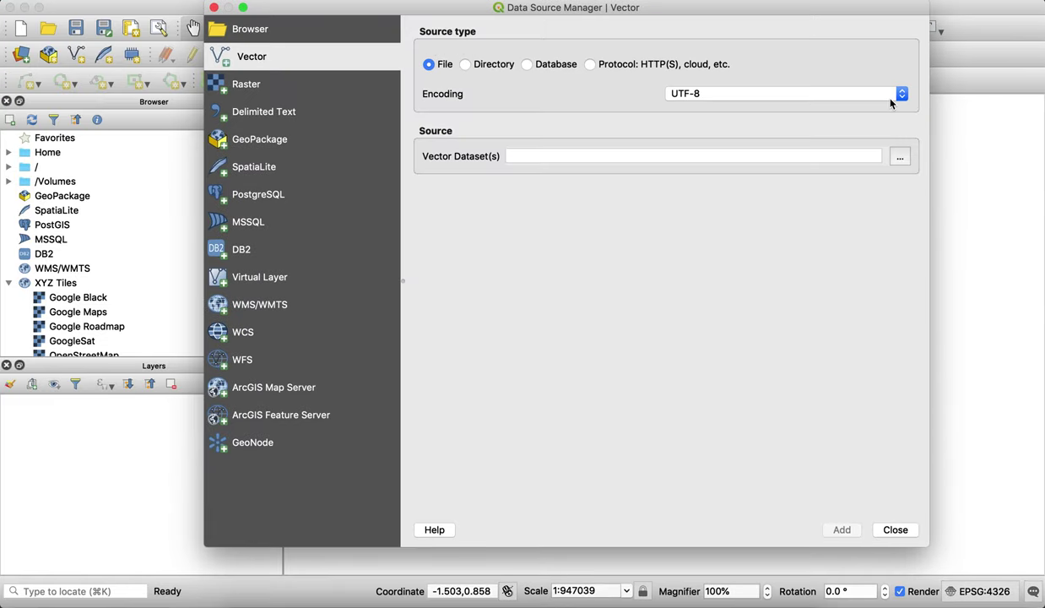
Step: Add the .shp file from the shp subfolder of MB_Mesh_Block_2016_Census_for_Australia (2) in Downloads as a vector layer
{"action": "left_click", "coordinate": [899, 158]}
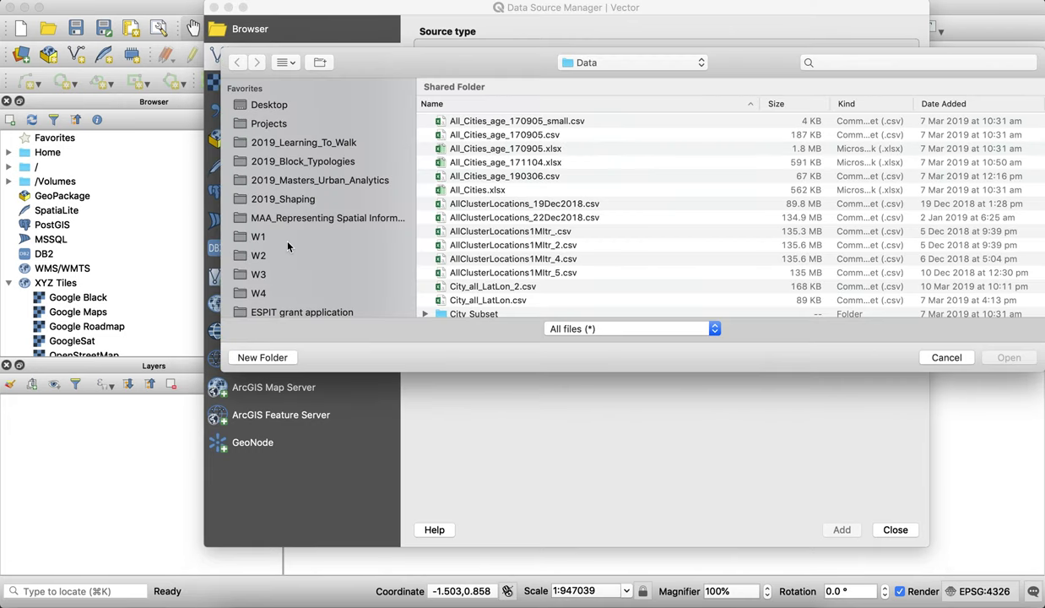
{"action": "scroll", "coordinate": [287, 253], "scroll_direction": "down", "scroll_amount": 5}
{"action": "left_click", "coordinate": [275, 207]}
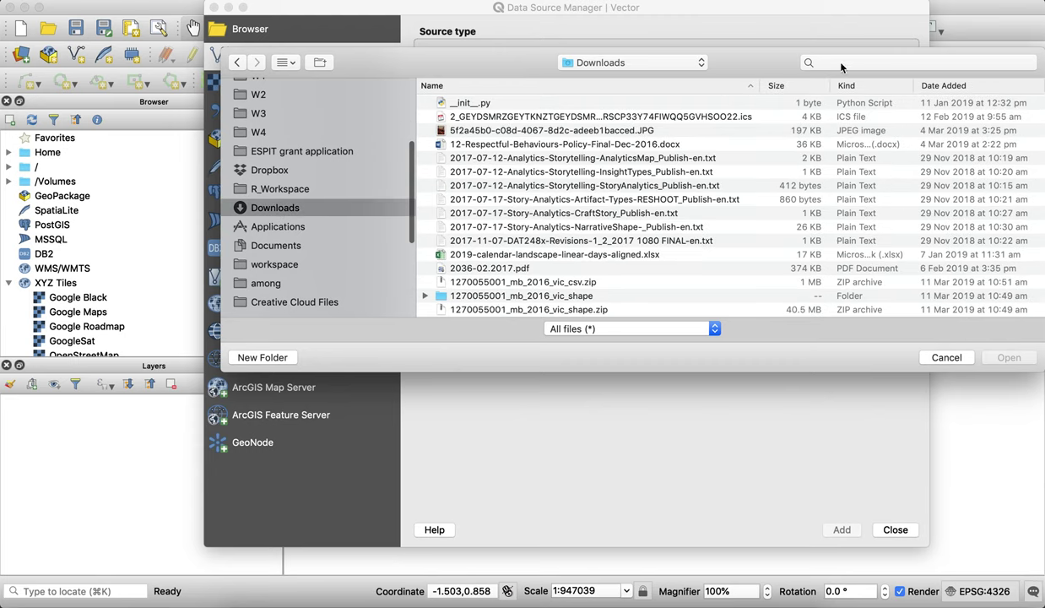
{"action": "left_click", "coordinate": [937, 86]}
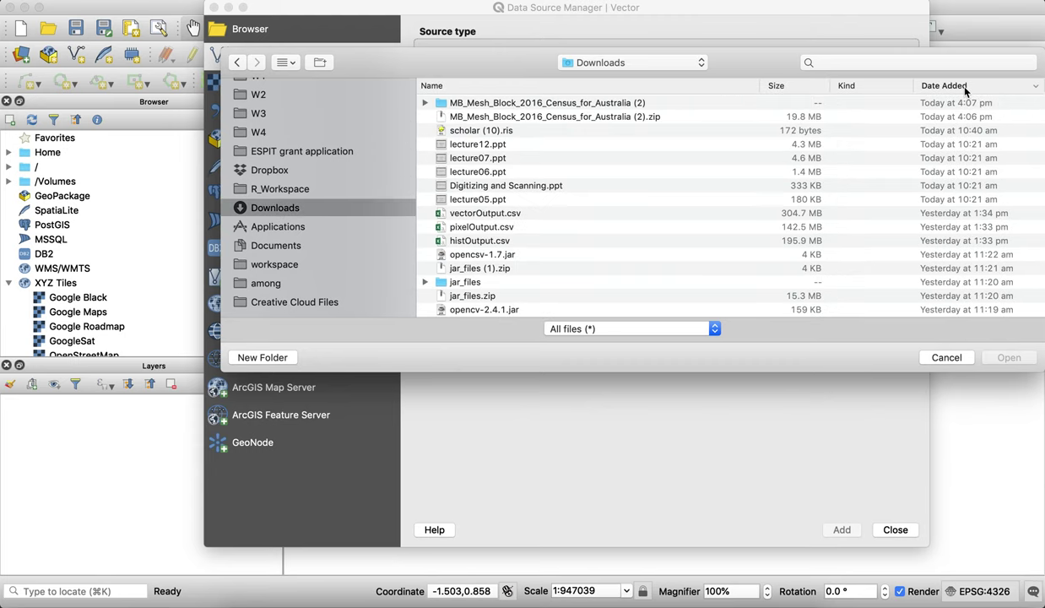
{"action": "double_click", "coordinate": [505, 103]}
{"action": "left_click", "coordinate": [453, 102]}
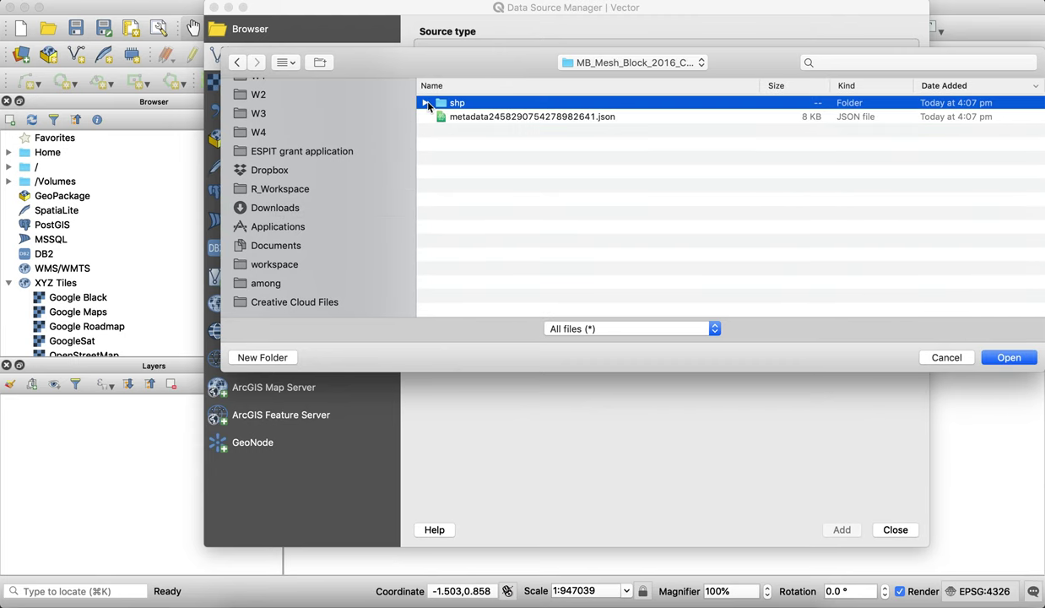
{"action": "key", "text": "Right"}
{"action": "left_click", "coordinate": [533, 117]}
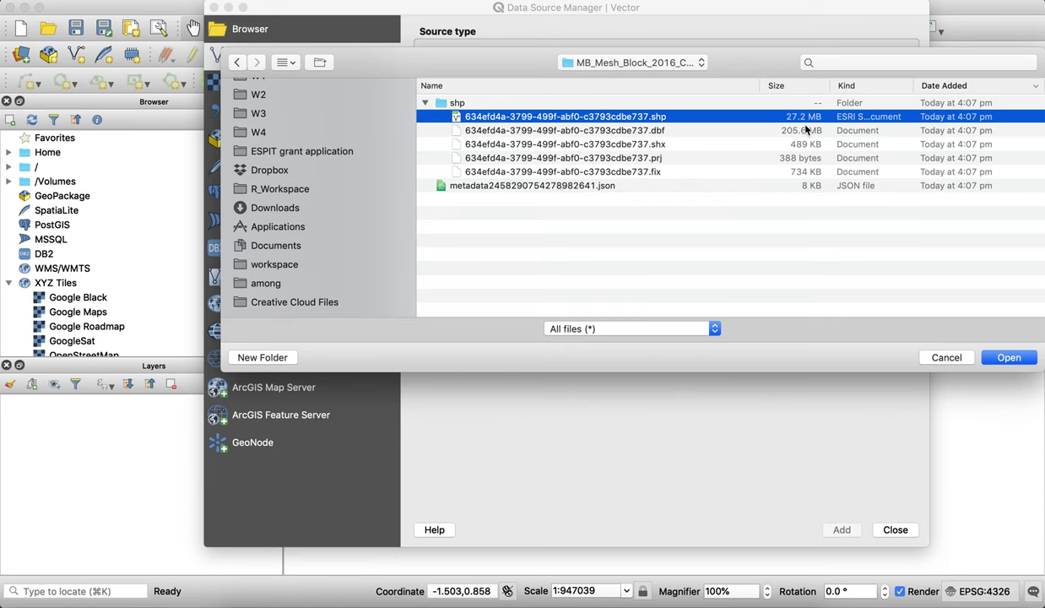
{"action": "left_click", "coordinate": [997, 361]}
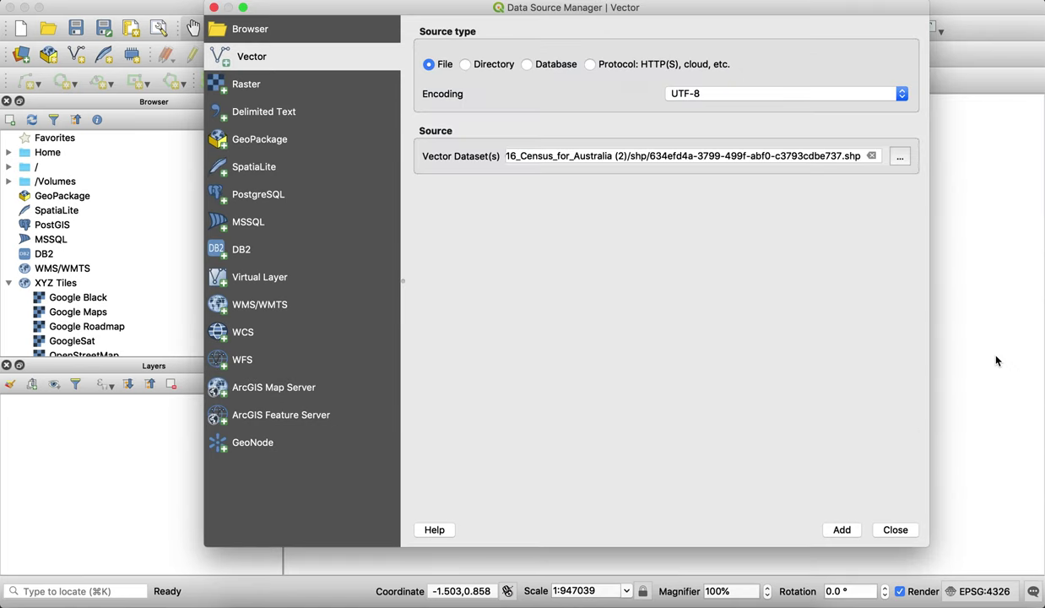
{"action": "left_click", "coordinate": [843, 531]}
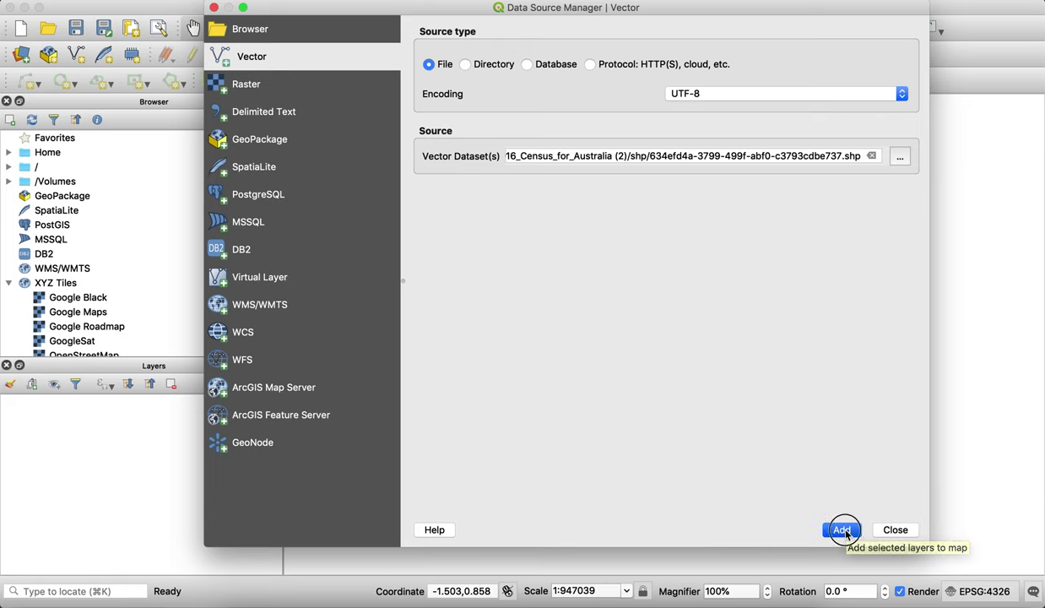
{"action": "left_click", "coordinate": [895, 531]}
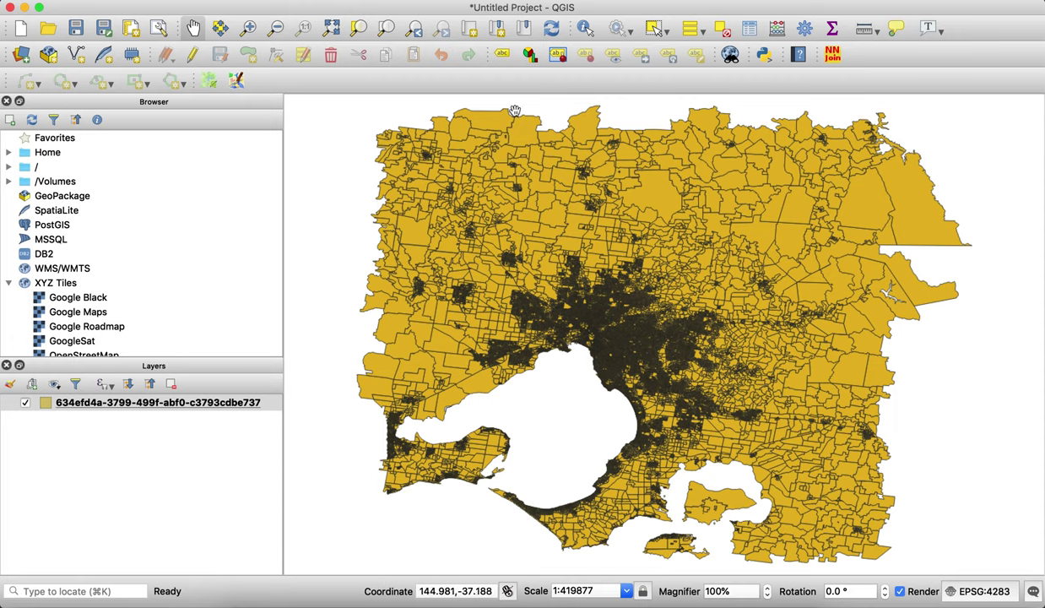
Step: Zoom the map in on Melbourne's city centre north of the bay to inspect the individual mesh blocks
{"action": "left_click", "coordinate": [247, 28]}
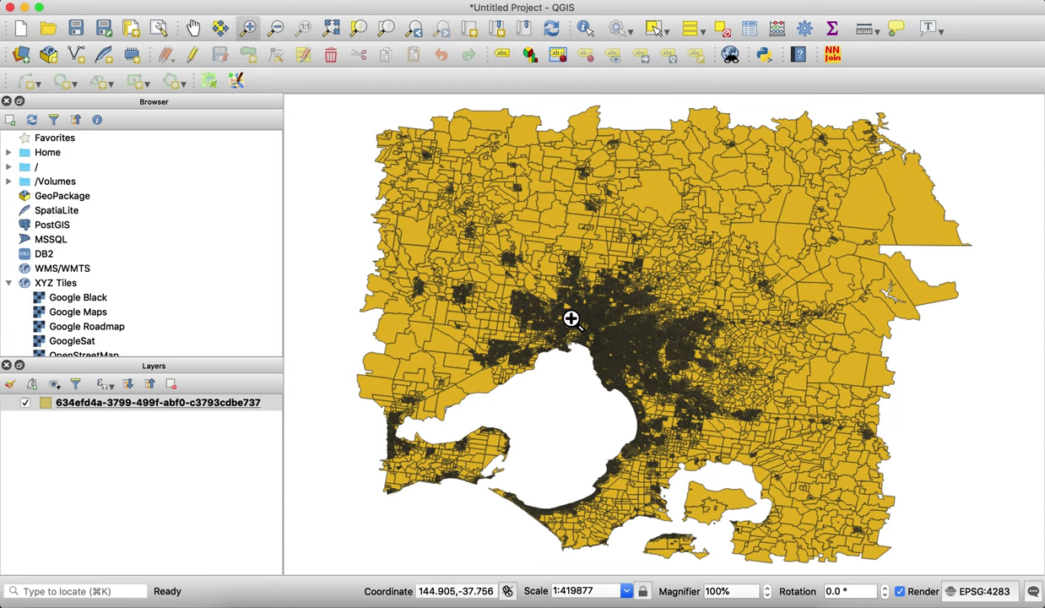
{"action": "left_click_drag", "start_coordinate": [568, 321], "coordinate": [634, 365]}
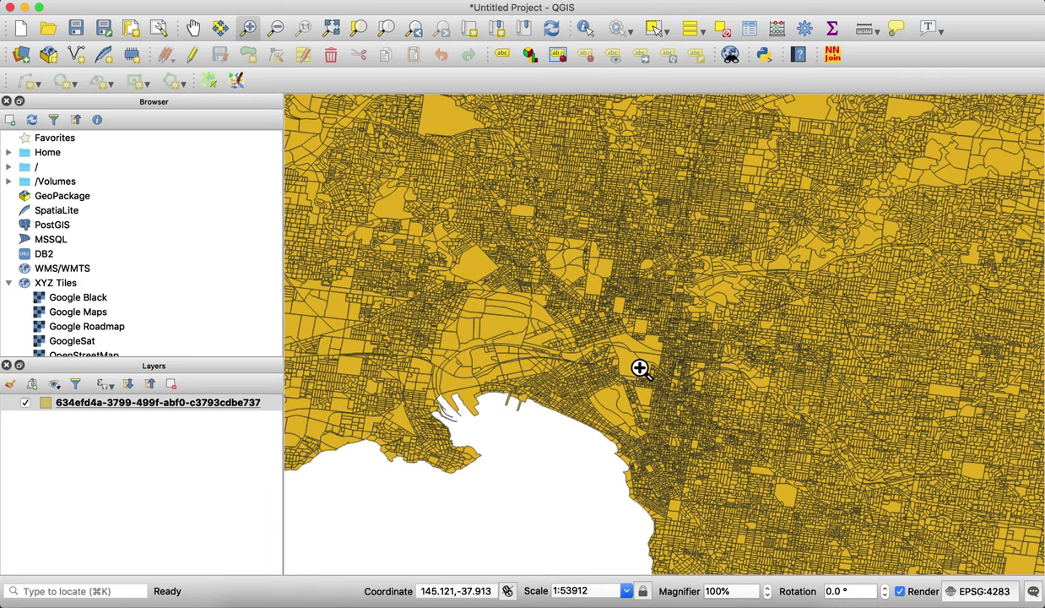
{"action": "left_click_drag", "start_coordinate": [541, 295], "coordinate": [666, 382]}
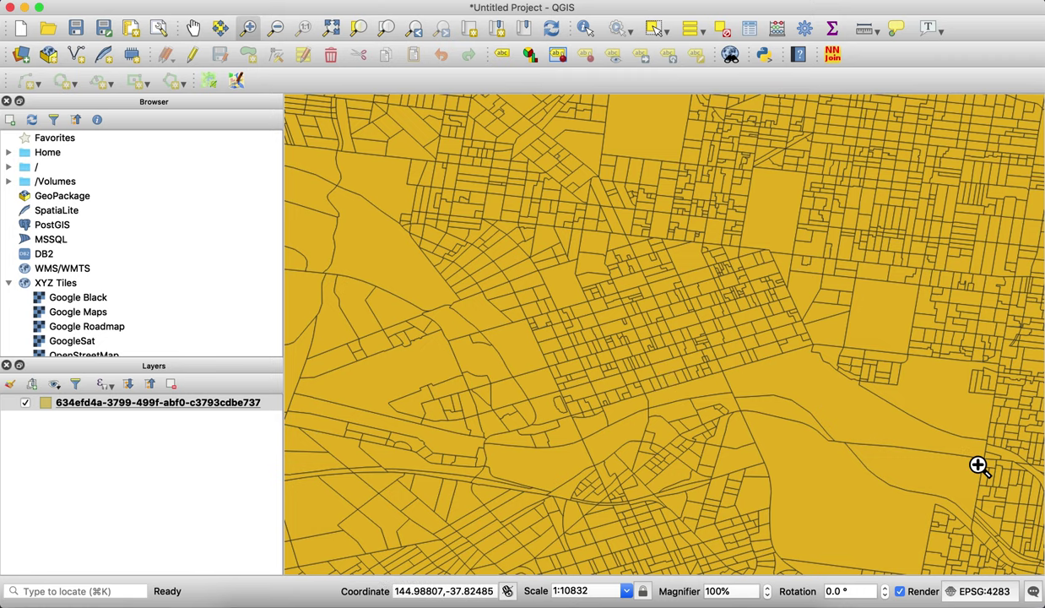
Step: Open the project's coordinate reference system settings and look up the required projection in Shaping_Exercises_2.pdf
{"action": "left_click", "coordinate": [984, 591]}
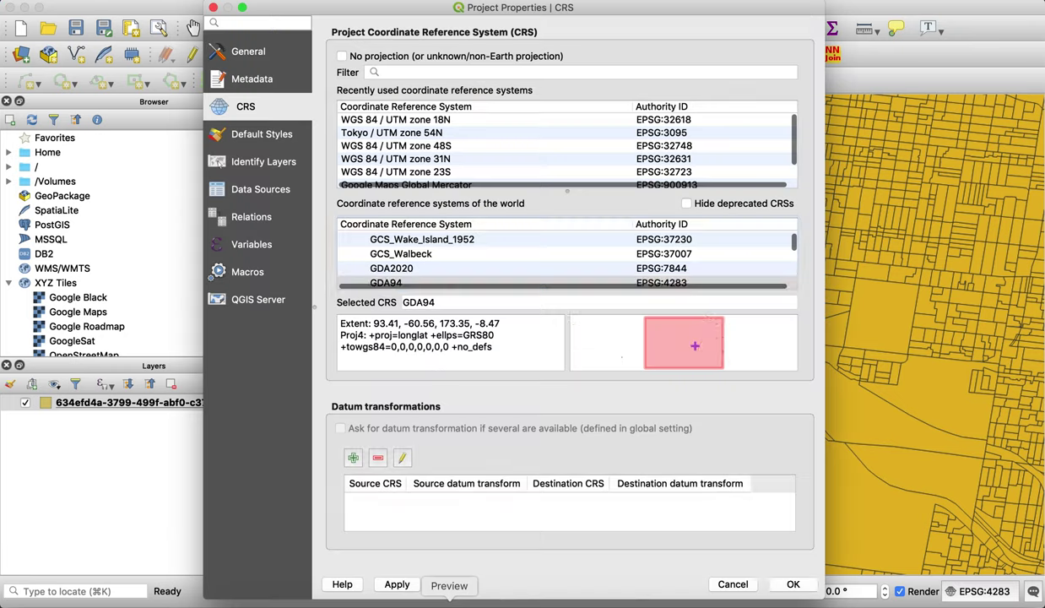
{"action": "left_click", "coordinate": [449, 601]}
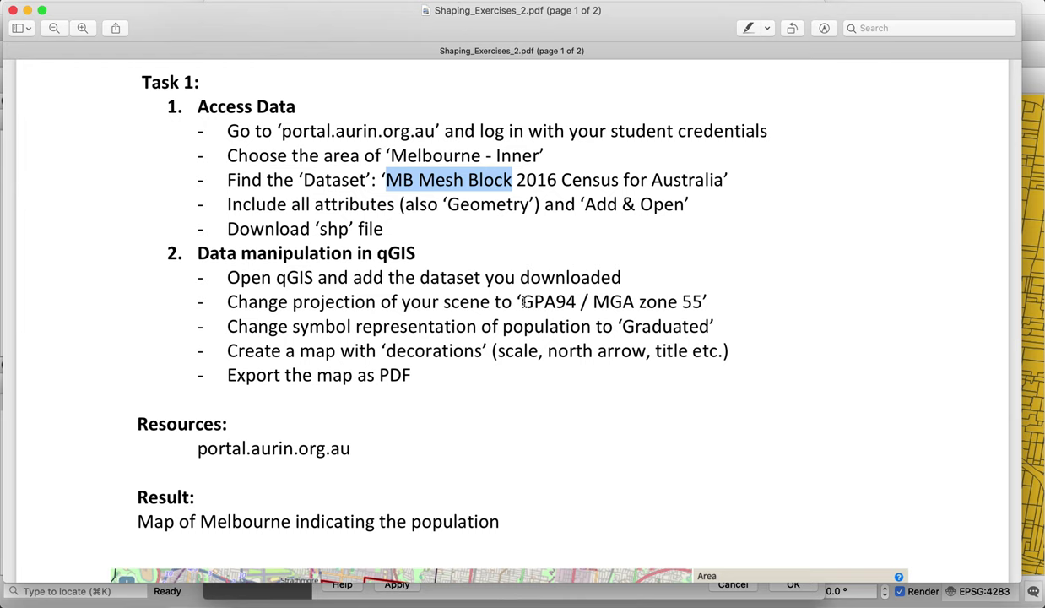
{"action": "double_click", "coordinate": [524, 301]}
{"action": "right_click", "coordinate": [525, 301]}
{"action": "left_click", "coordinate": [555, 270]}
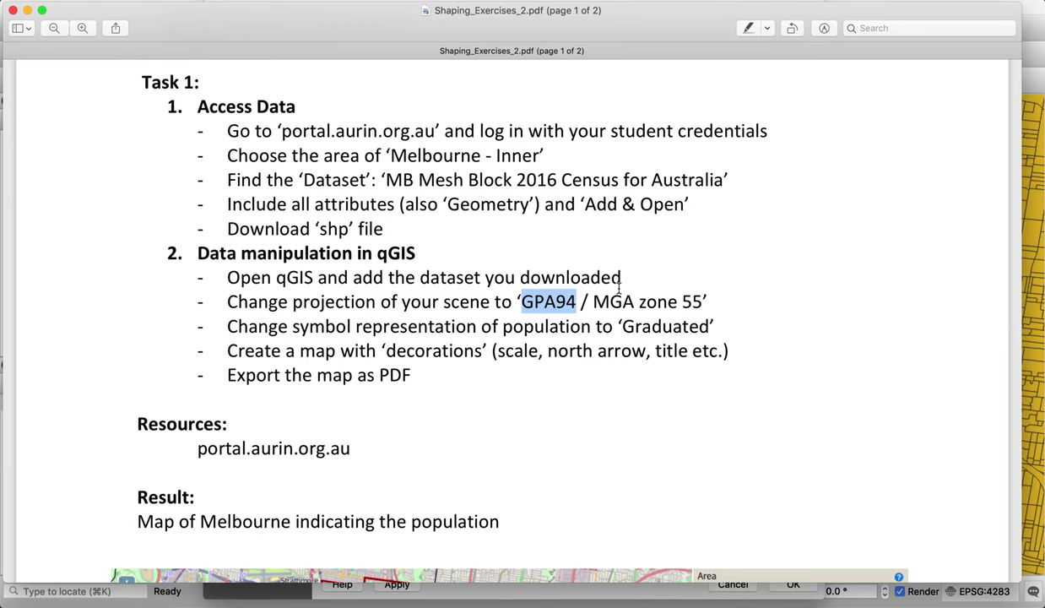
{"action": "left_click", "coordinate": [1034, 35]}
Step: Set the project's coordinate reference system to GDA94 / MGA zone 55 (EPSG:28355) and apply it
{"action": "scroll", "coordinate": [424, 271], "scroll_direction": "down", "scroll_amount": 1}
{"action": "scroll", "coordinate": [424, 271], "scroll_direction": "right", "scroll_amount": 1}
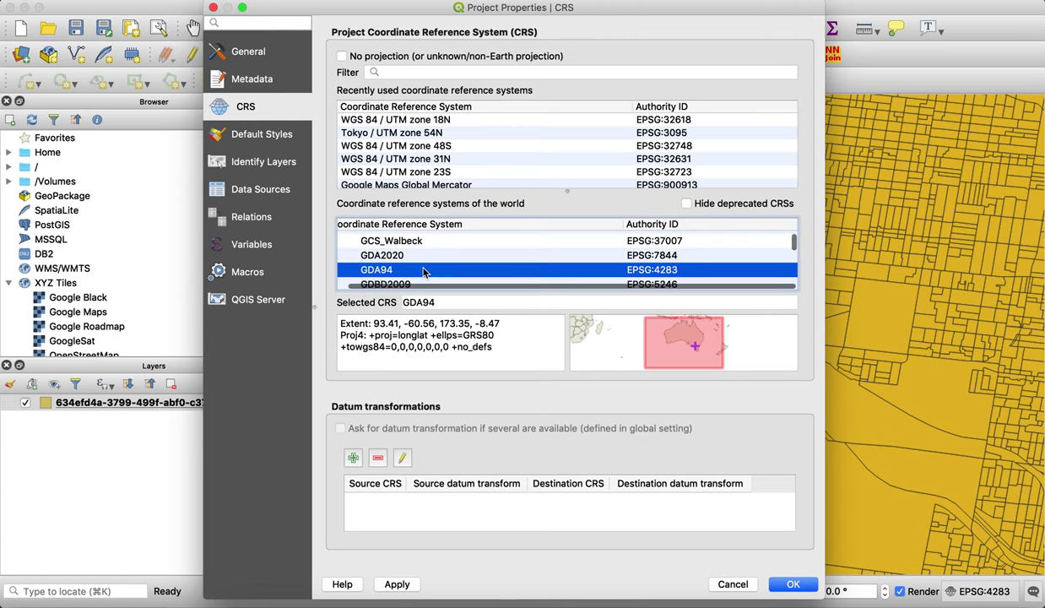
{"action": "scroll", "coordinate": [424, 271], "scroll_direction": "left", "scroll_amount": 1}
{"action": "scroll", "coordinate": [424, 271], "scroll_direction": "down", "scroll_amount": 4}
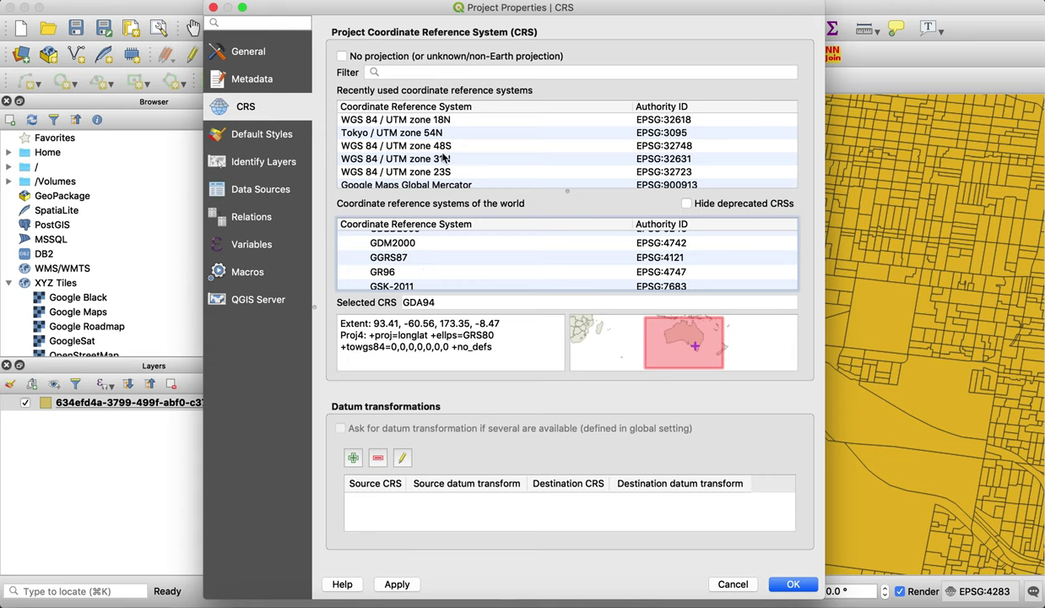
{"action": "left_click_drag", "start_coordinate": [789, 131], "coordinate": [791, 183]}
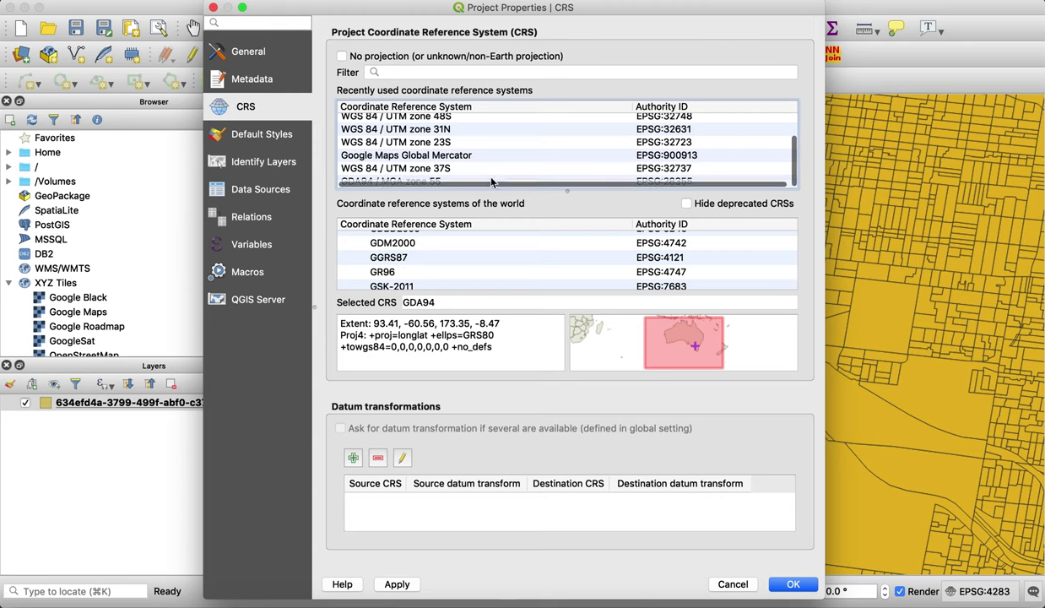
{"action": "left_click", "coordinate": [472, 168]}
{"action": "left_click", "coordinate": [422, 181]}
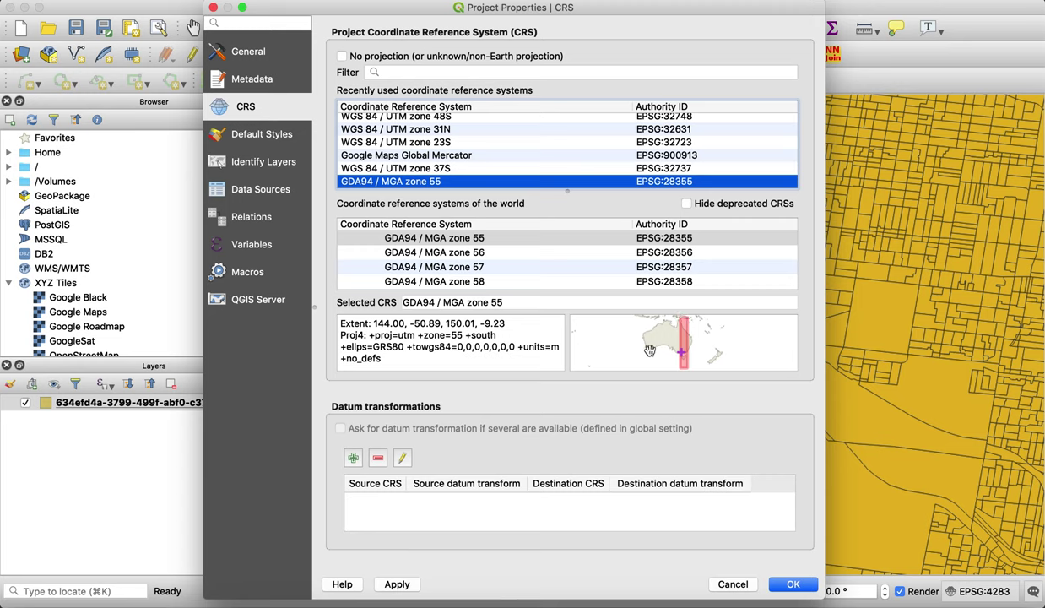
{"action": "left_click", "coordinate": [681, 356]}
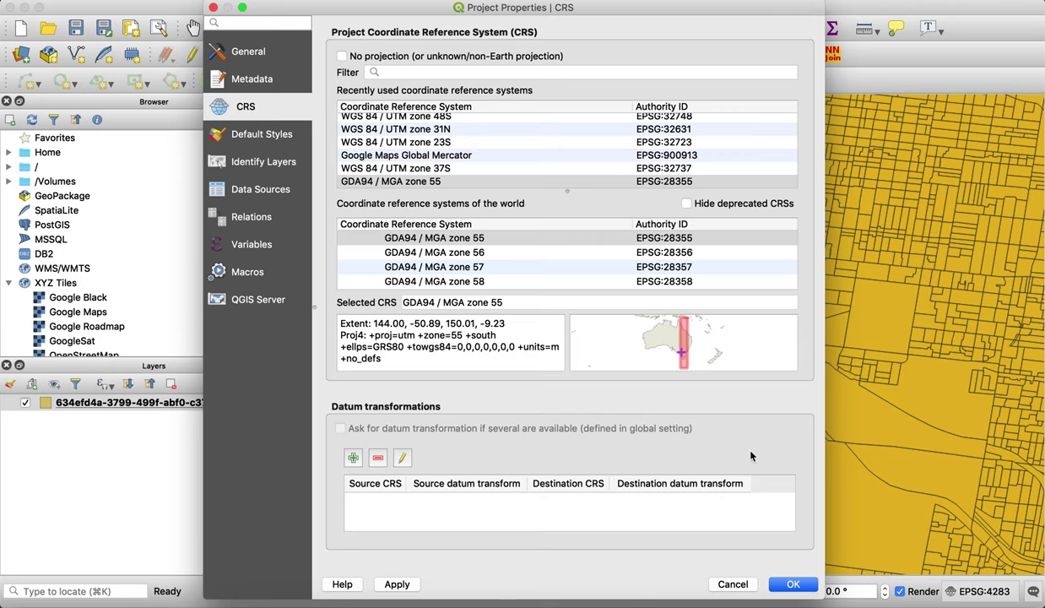
{"action": "left_click", "coordinate": [401, 586]}
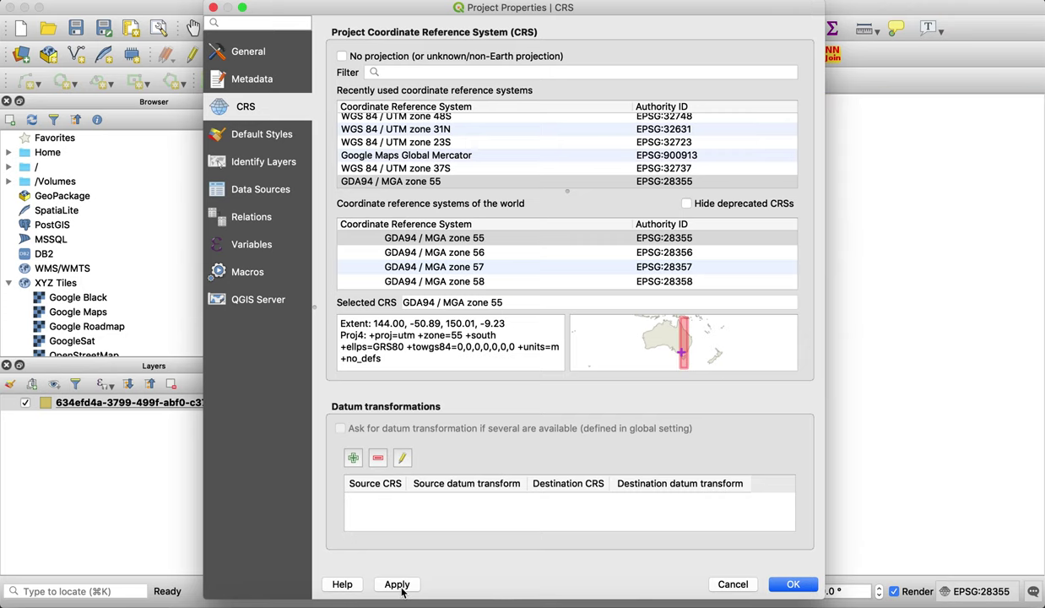
{"action": "left_click", "coordinate": [791, 585]}
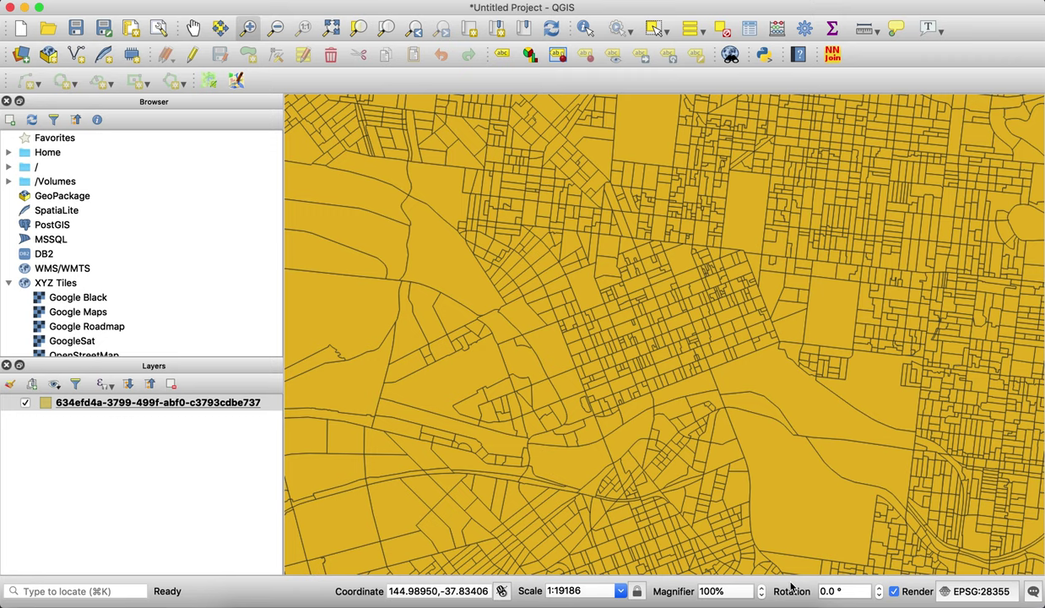
Step: Rename the shapefile layer as MB Mesh Block Melbourne
{"action": "right_click", "coordinate": [176, 405]}
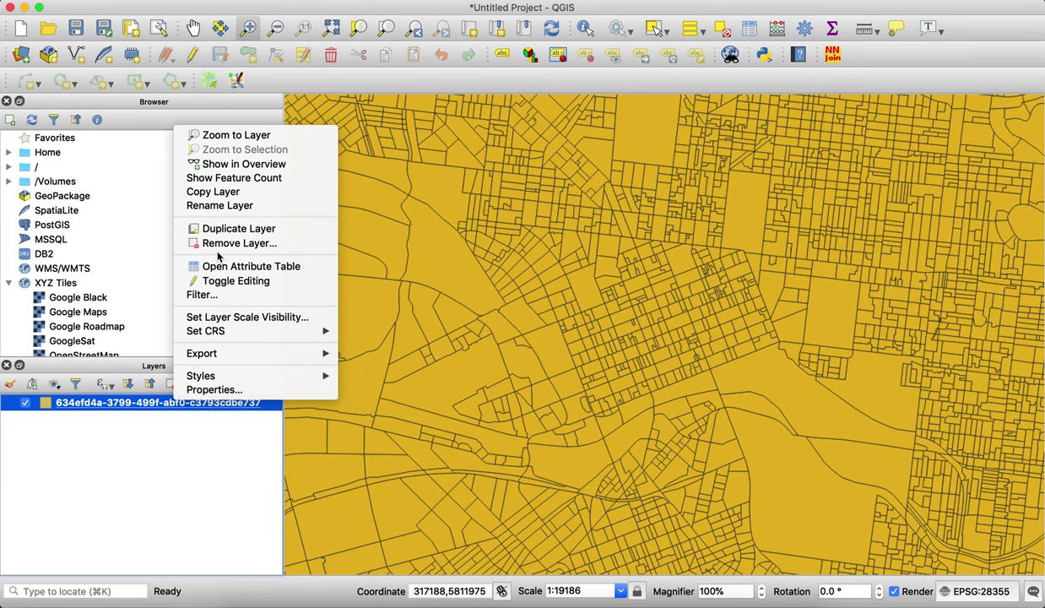
{"action": "left_click", "coordinate": [220, 206]}
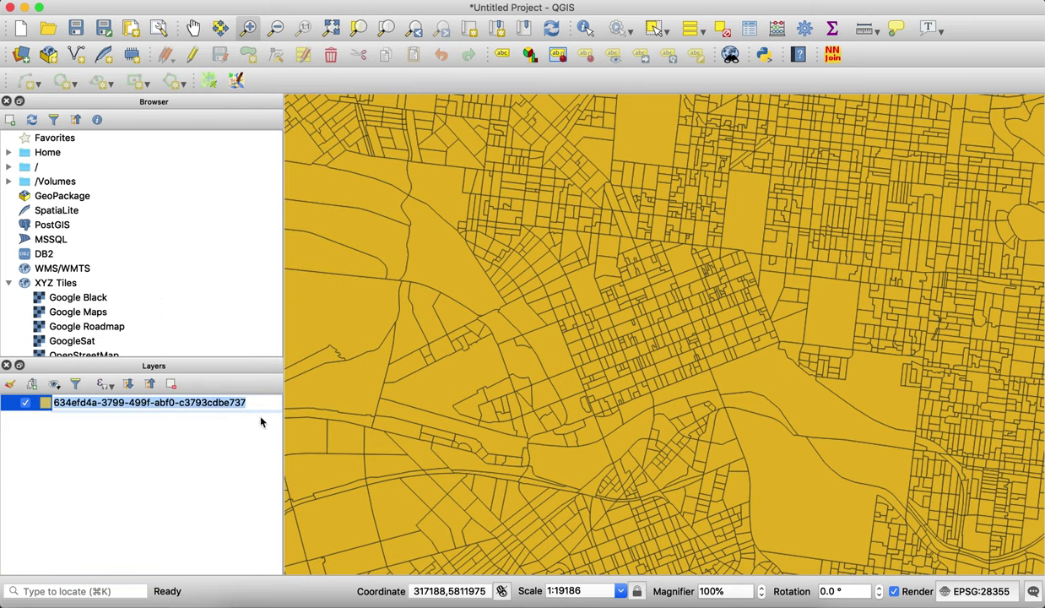
{"action": "type", "text": "M"}
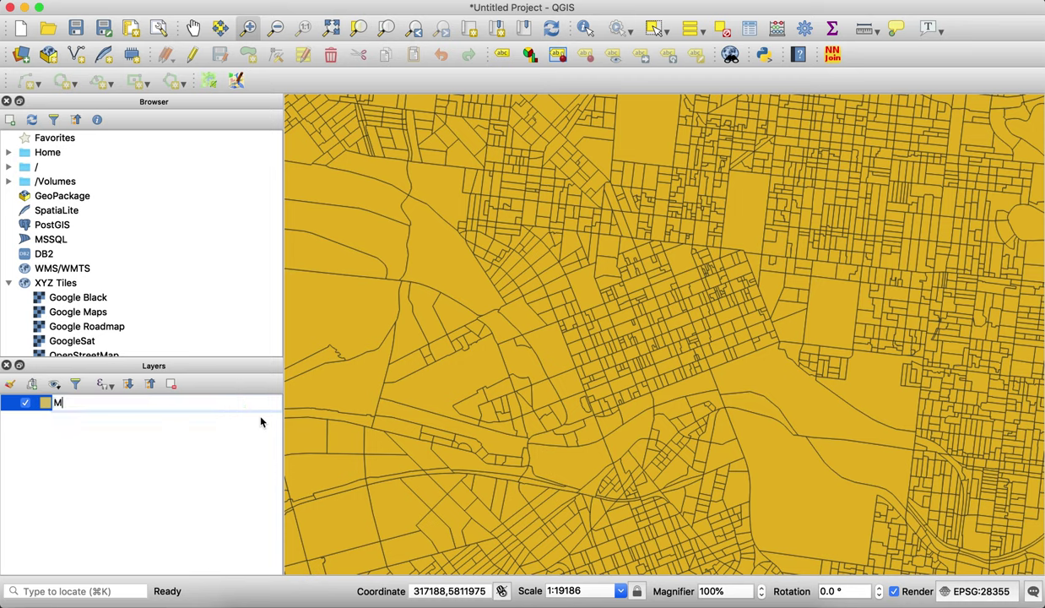
{"action": "type", "text": "B Mesh Block Melbourne"}
{"action": "key", "text": "Return"}
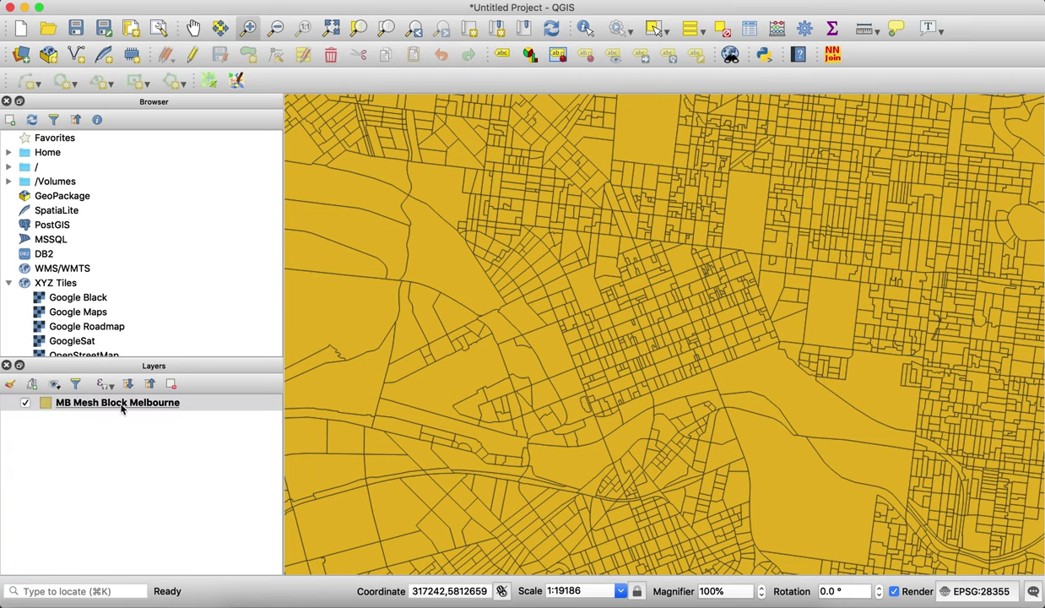
Step: Open the mesh block layer's attribute table and review its columns, including person, area and dwelling
{"action": "mouse_move", "coordinate": [128, 405]}
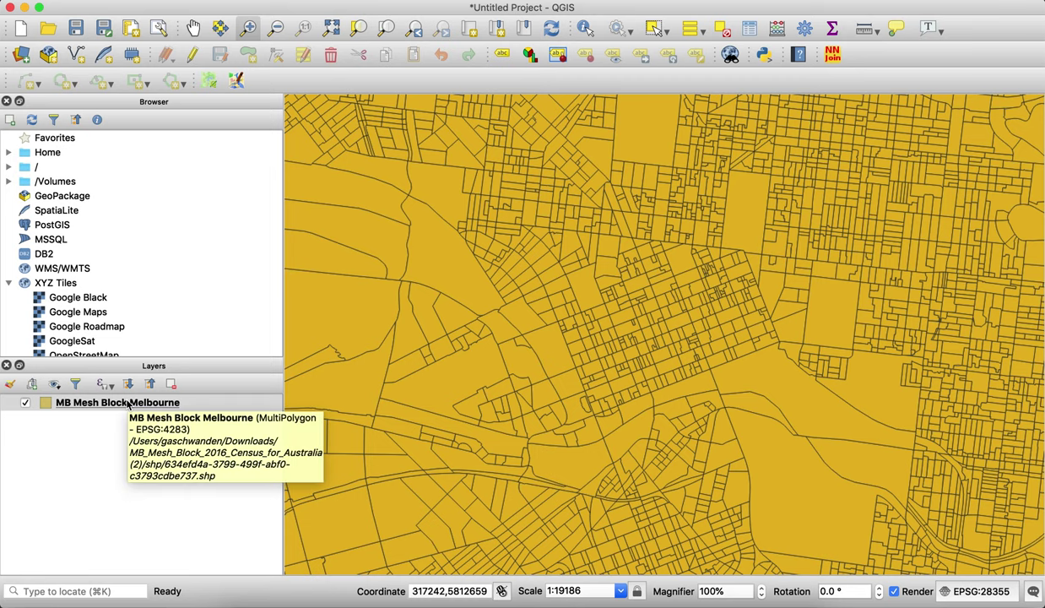
{"action": "left_click", "coordinate": [750, 30]}
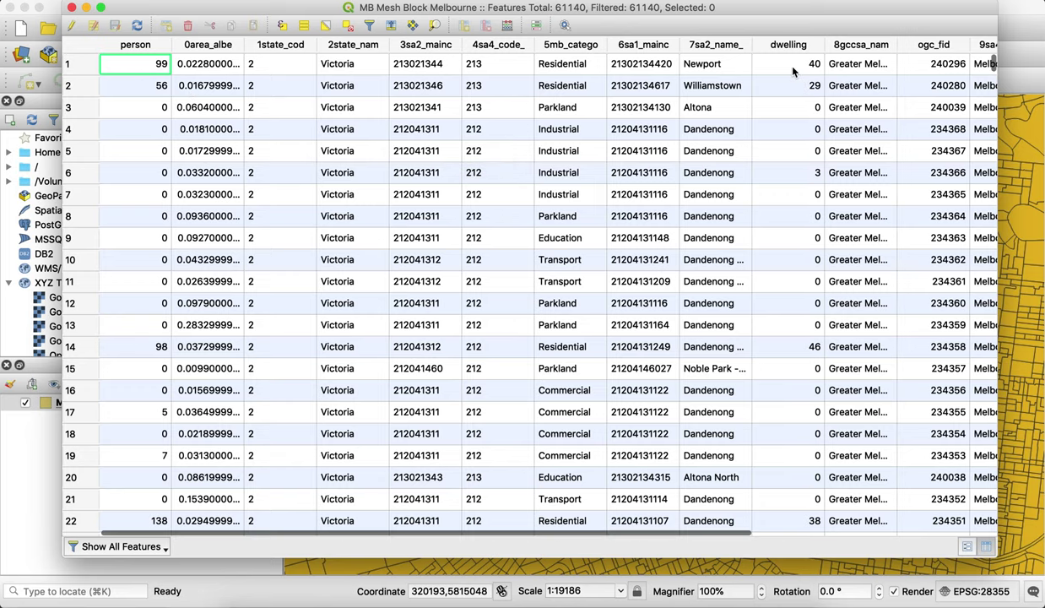
{"action": "scroll", "coordinate": [794, 72], "scroll_direction": "right", "scroll_amount": 5}
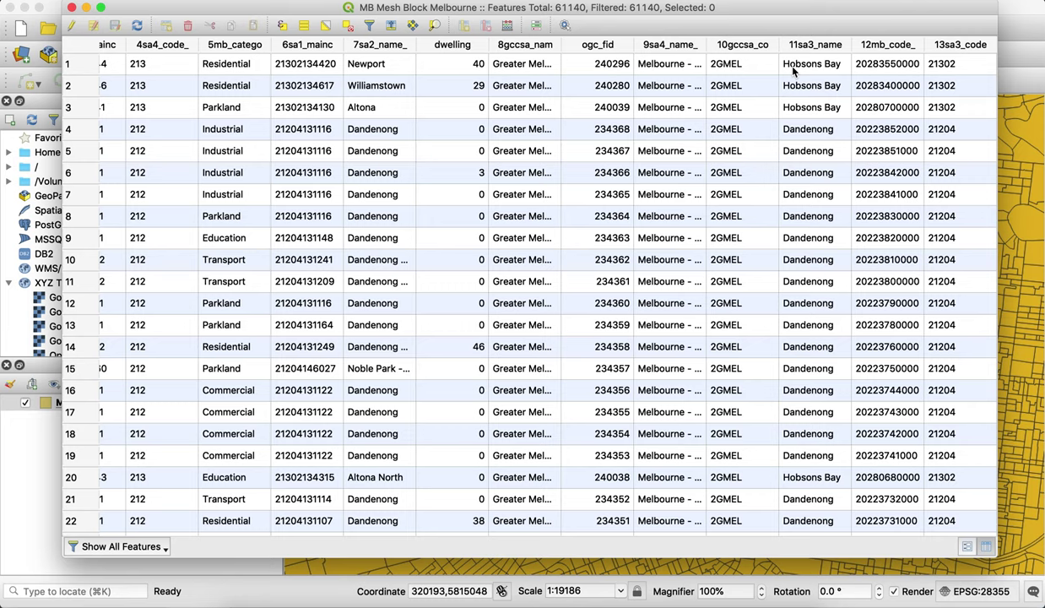
Step: Open the Field Calculator for the mesh block layer and name the new output field PeopleArea
{"action": "left_click", "coordinate": [507, 28]}
{"action": "left_click", "coordinate": [386, 170]}
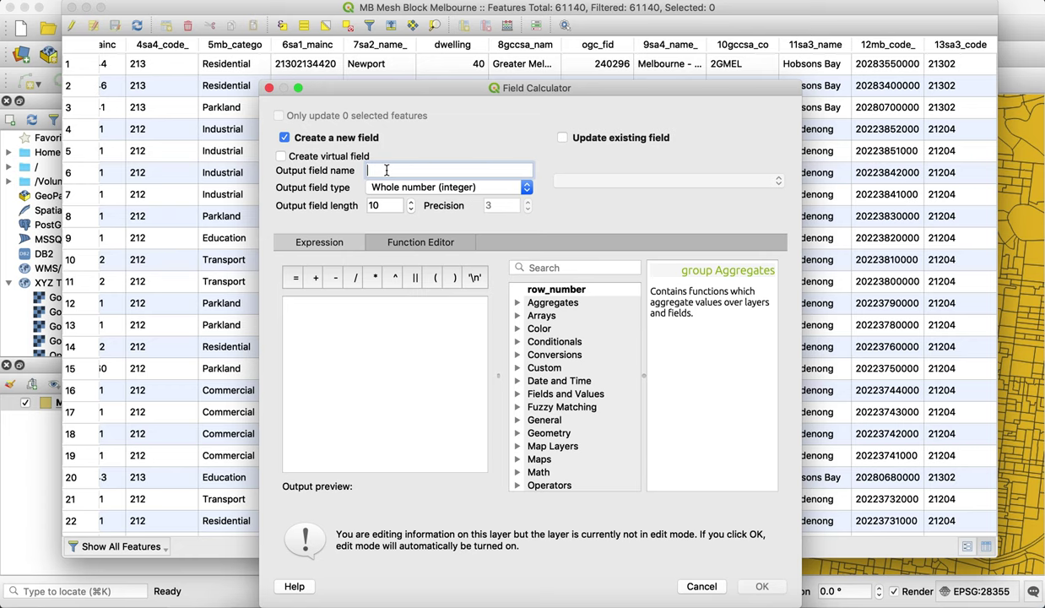
{"action": "type", "text": "Peopl"}
{"action": "type", "text": "e_"}
{"action": "type", "text": "Are"}
{"action": "left_click", "coordinate": [389, 170]}
{"action": "key", "text": "BackSpace"}
{"action": "key", "text": "End"}
{"action": "type", "text": "a"}
Step: Set the PeopleArea field's type to Decimal number (real) with a precision of 10, and make the expression area ready for input
{"action": "left_click", "coordinate": [527, 187]}
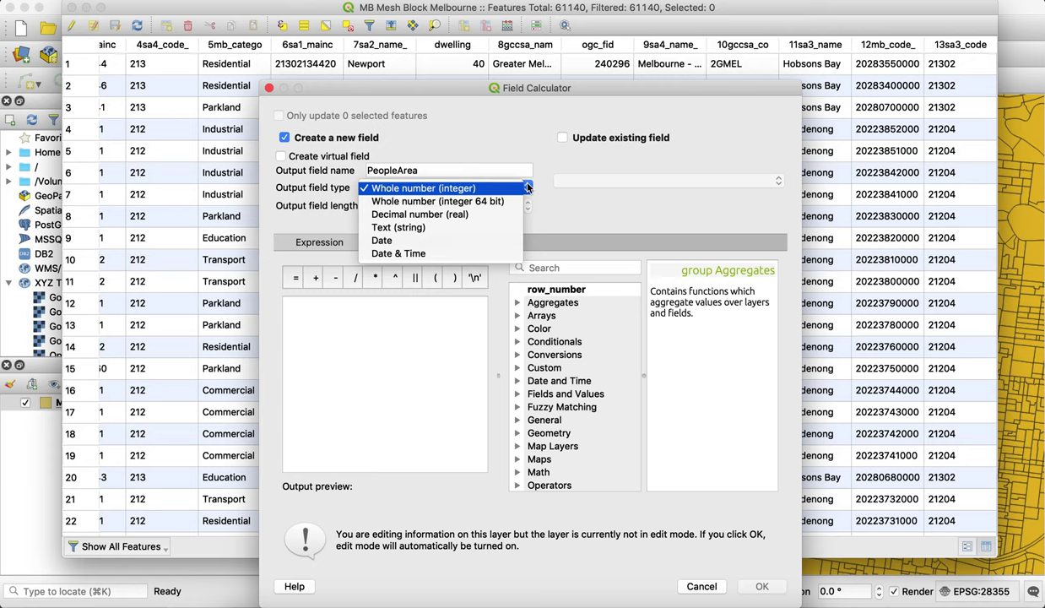
{"action": "left_click", "coordinate": [450, 216]}
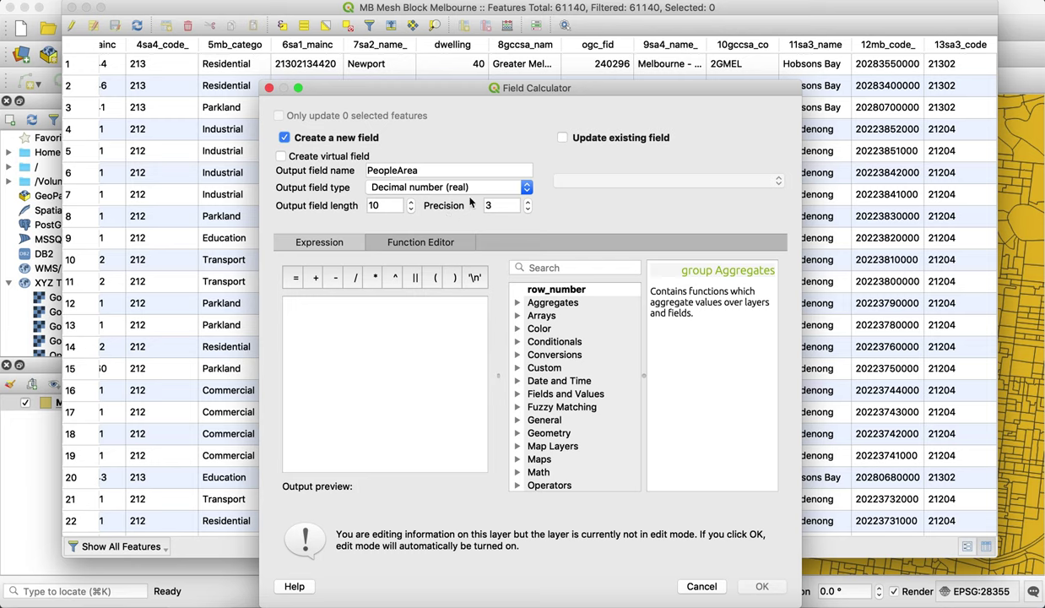
{"action": "double_click", "coordinate": [505, 203]}
{"action": "type", "text": "10"}
{"action": "left_click", "coordinate": [371, 381]}
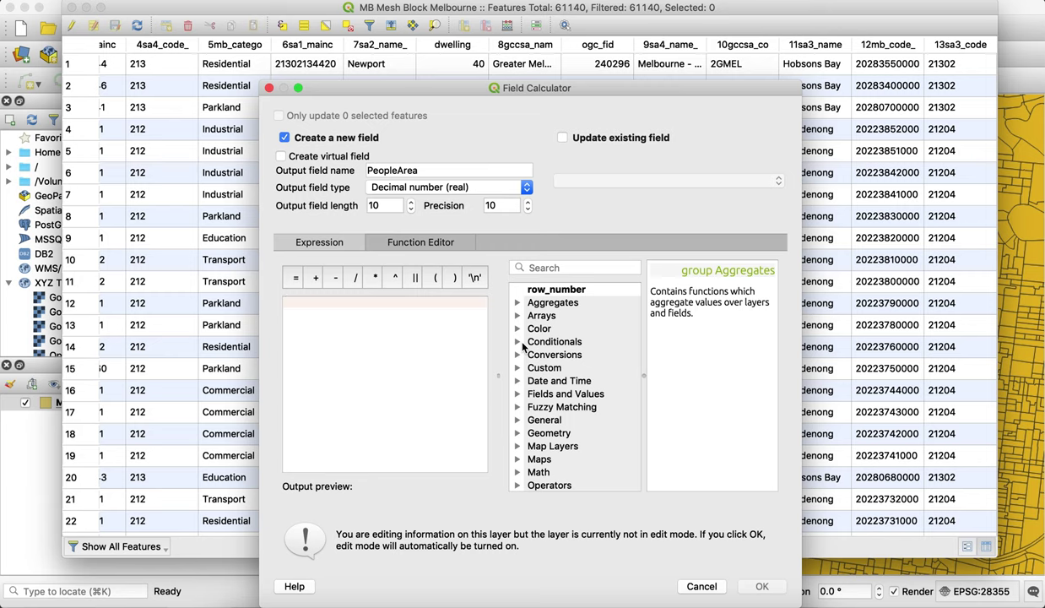
{"action": "left_click", "coordinate": [544, 268]}
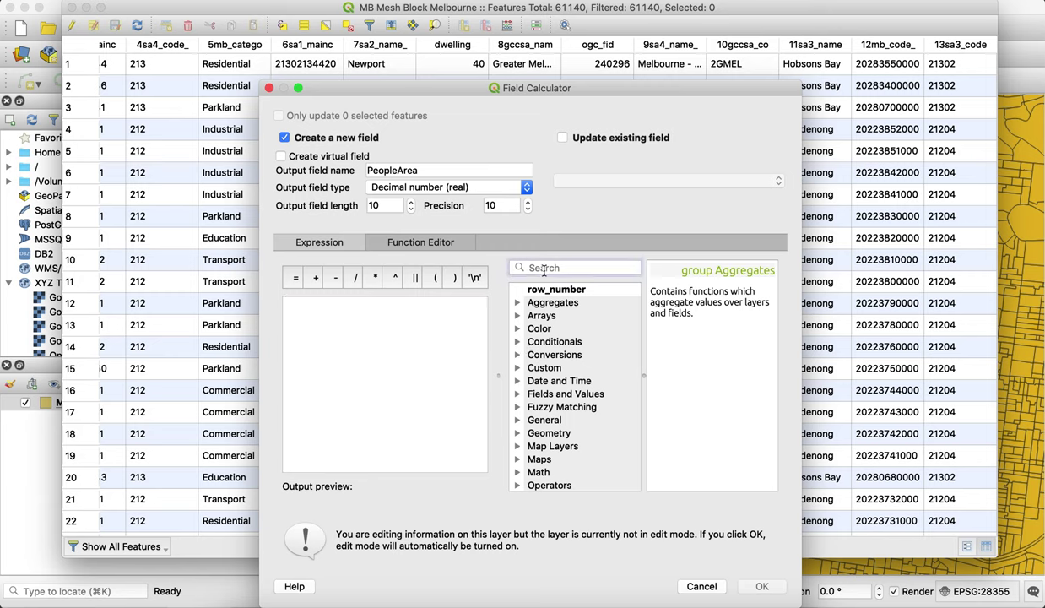
{"action": "type", "text": "peop"}
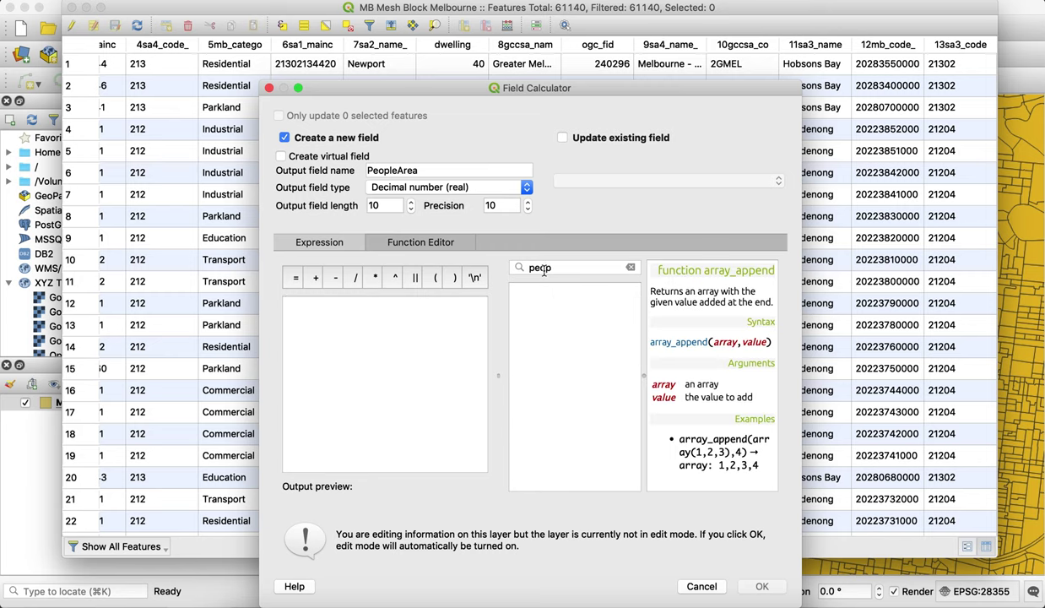
{"action": "key", "text": "BackSpace"}
{"action": "key", "text": "BackSpace"}
{"action": "key", "text": "BackSpace"}
{"action": "key", "text": "BackSpace"}
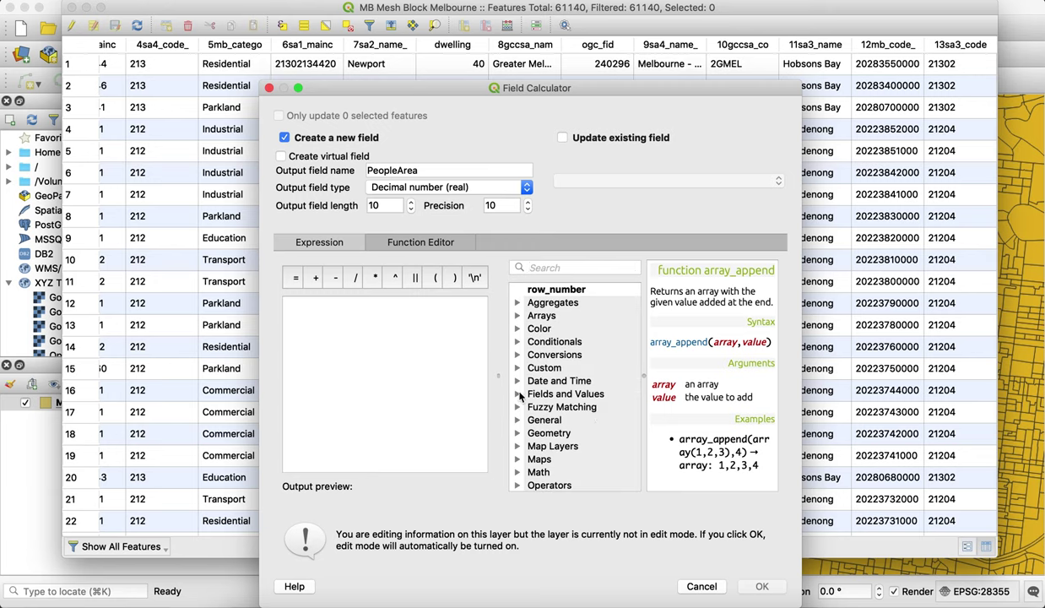
Step: Add the person field from the Fields and Values group to the PeopleArea expression
{"action": "left_click", "coordinate": [517, 395]}
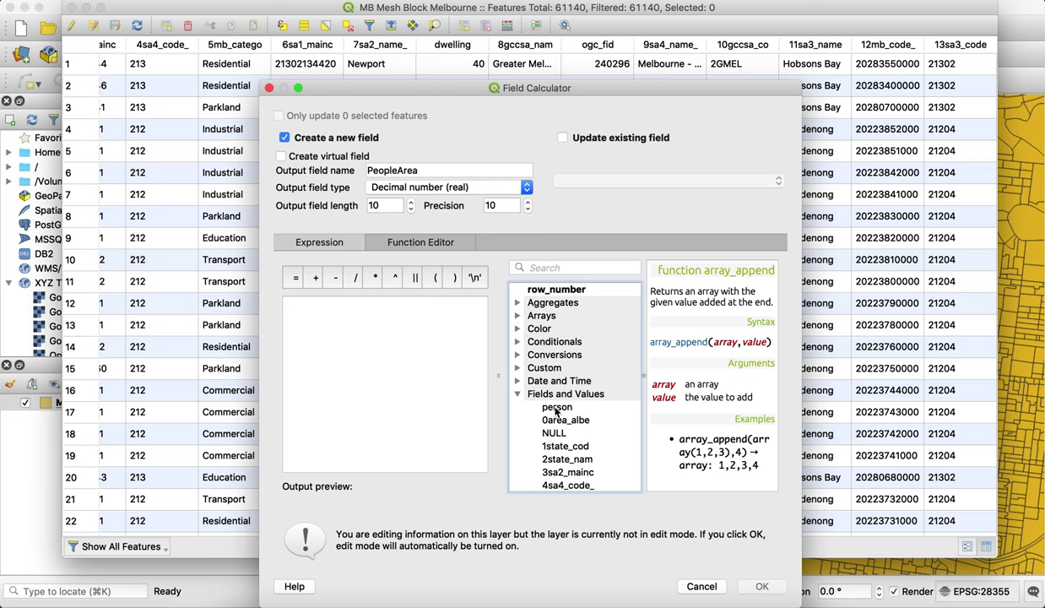
{"action": "left_click", "coordinate": [556, 409]}
{"action": "double_click", "coordinate": [556, 346]}
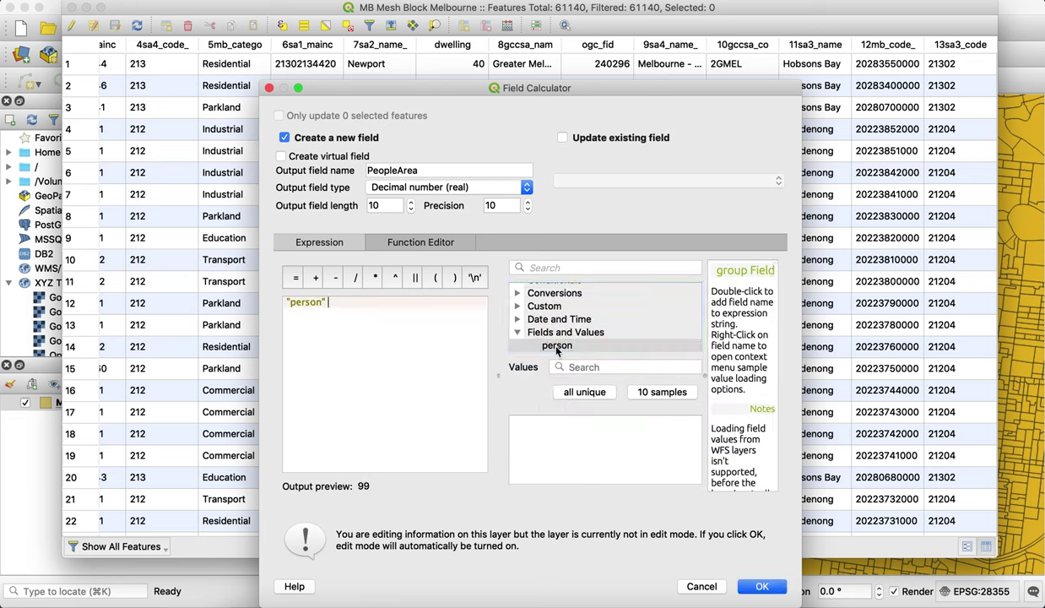
{"action": "left_click", "coordinate": [556, 346]}
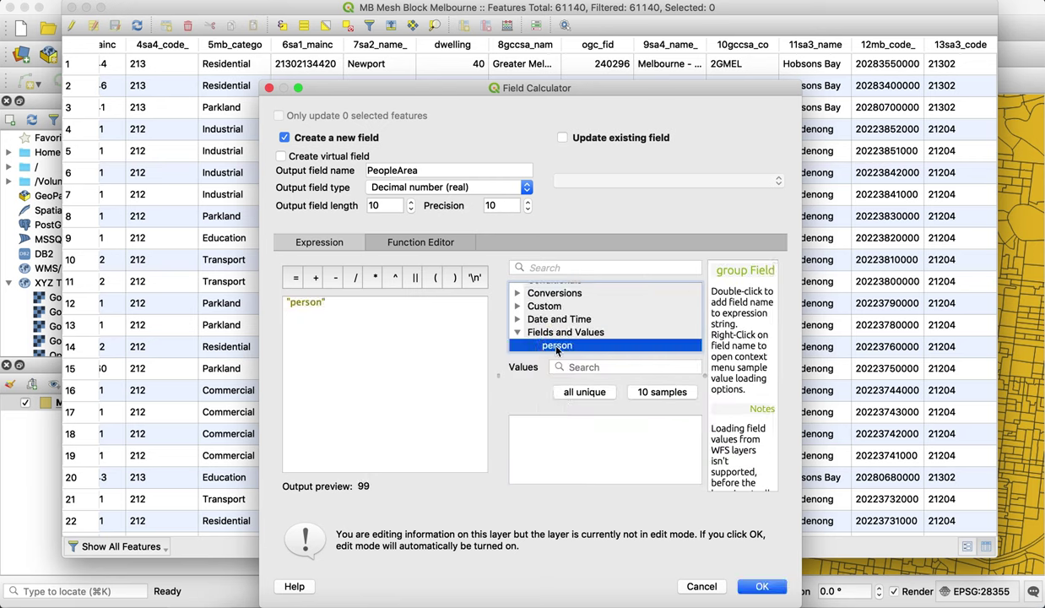
Step: Load 10 sample values of the person field and look through them
{"action": "left_click", "coordinate": [652, 393]}
{"action": "scroll", "coordinate": [568, 450], "scroll_direction": "down", "scroll_amount": 1}
{"action": "scroll", "coordinate": [568, 450], "scroll_direction": "down", "scroll_amount": 4}
{"action": "scroll", "coordinate": [568, 450], "scroll_direction": "up", "scroll_amount": 5}
Step: Complete the expression as "person" / "0area_albe", finding the area field by searching for area, and run the field calculation
{"action": "left_click", "coordinate": [355, 277]}
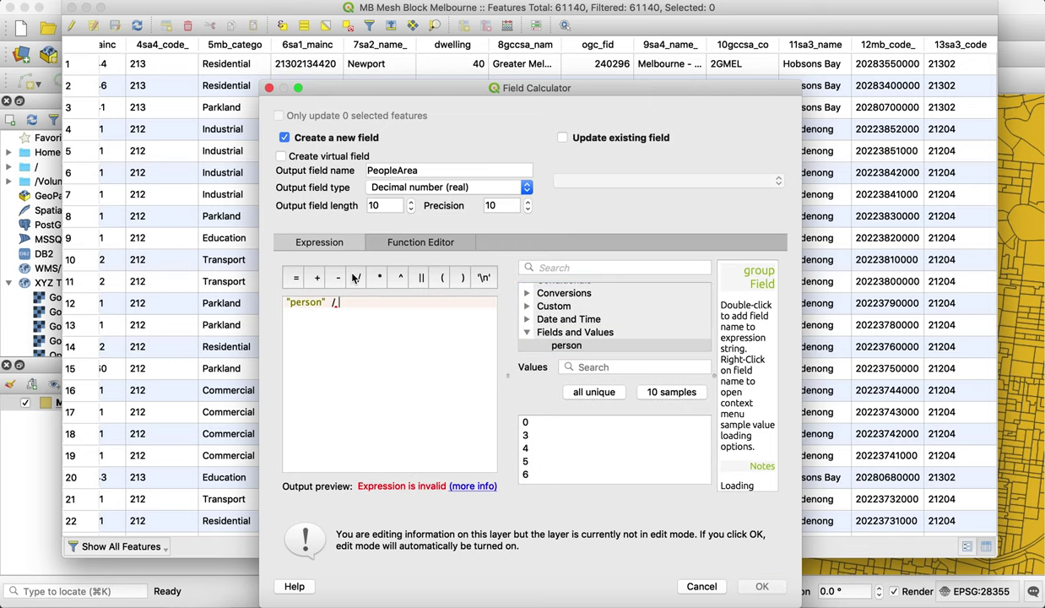
{"action": "scroll", "coordinate": [559, 336], "scroll_direction": "down", "scroll_amount": 2}
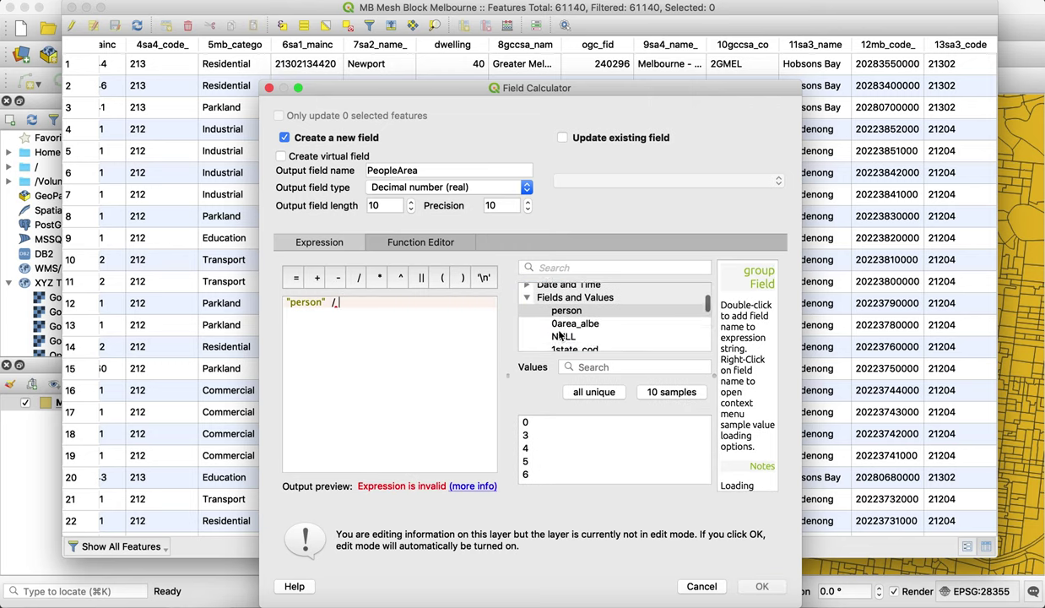
{"action": "left_click", "coordinate": [562, 324]}
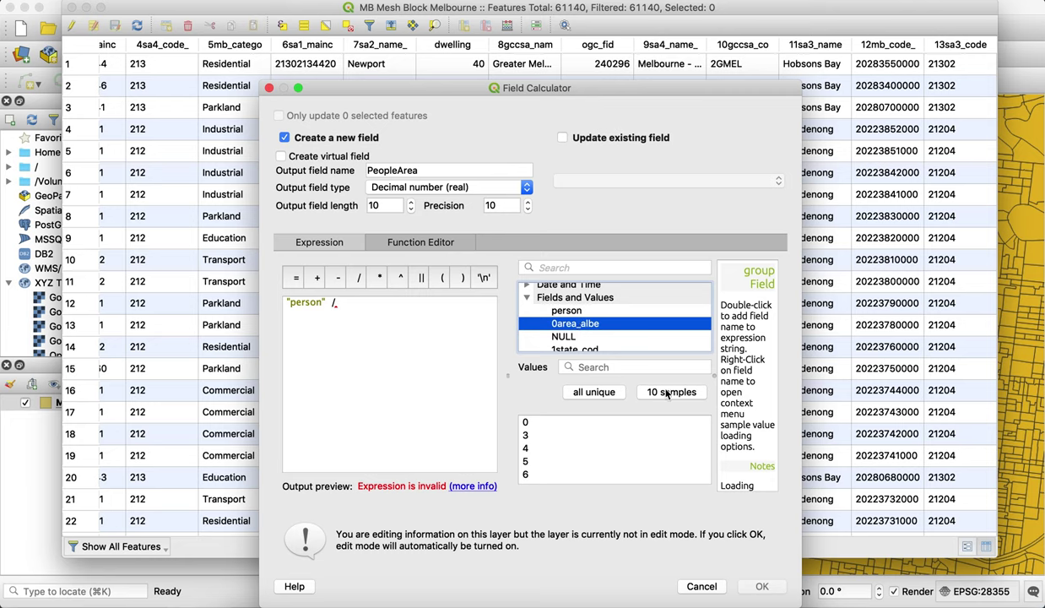
{"action": "left_click", "coordinate": [567, 266]}
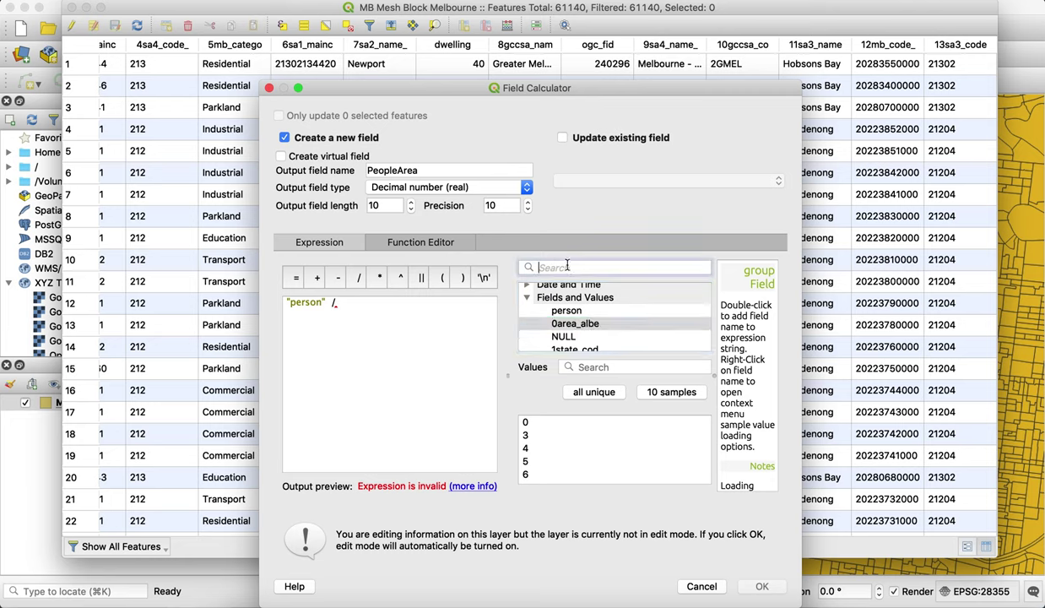
{"action": "type", "text": "area"}
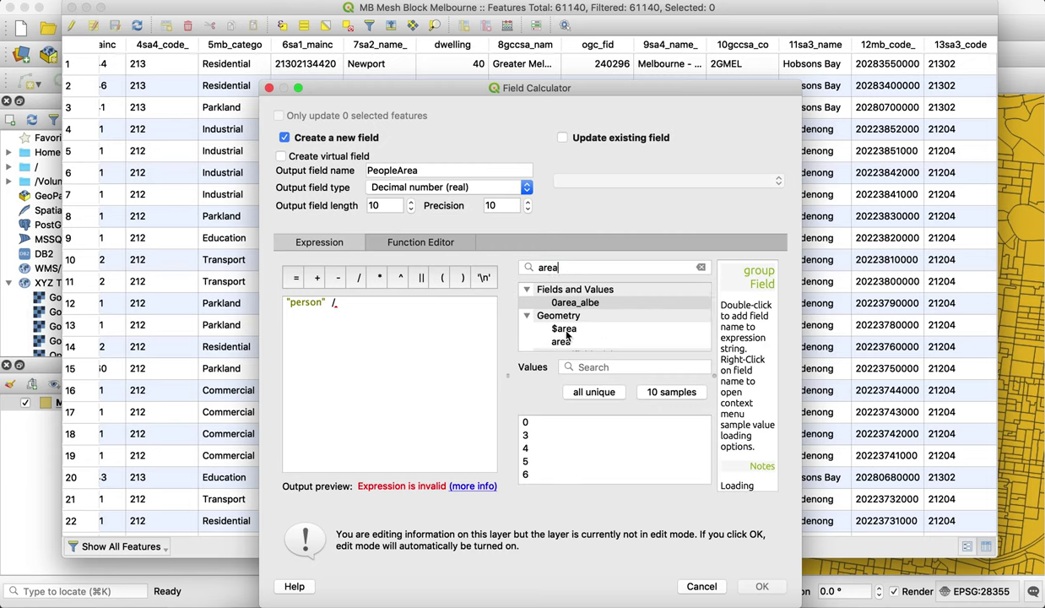
{"action": "scroll", "coordinate": [566, 335], "scroll_direction": "down", "scroll_amount": 2}
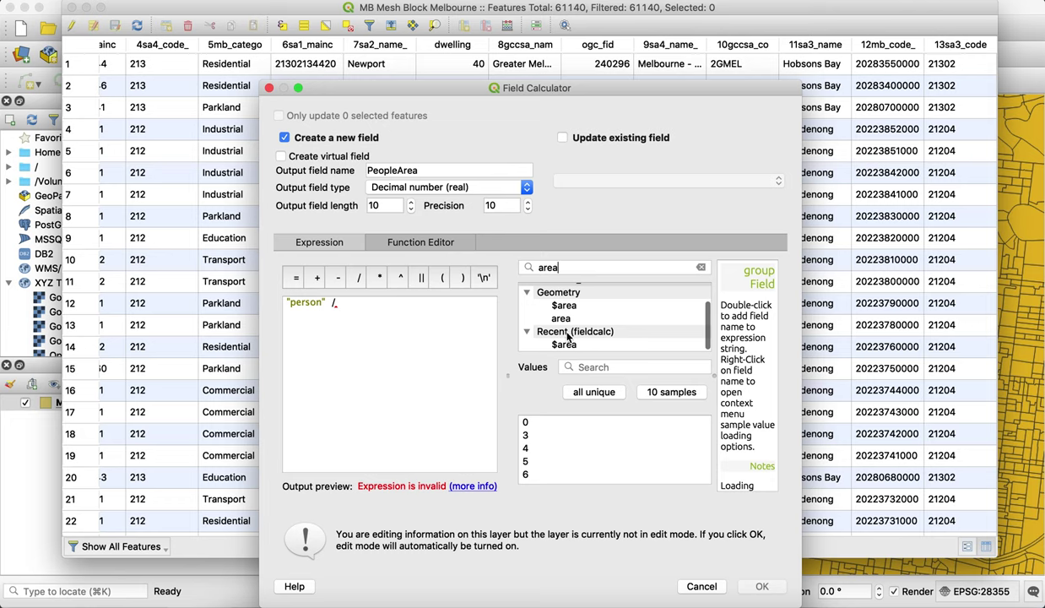
{"action": "scroll", "coordinate": [566, 335], "scroll_direction": "up", "scroll_amount": 2}
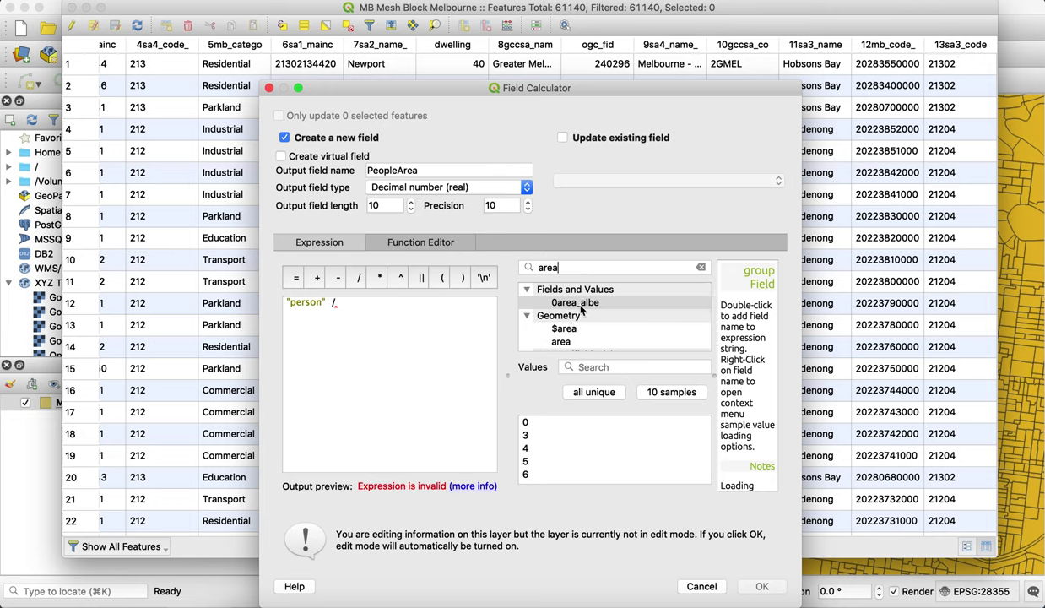
{"action": "left_click", "coordinate": [564, 329]}
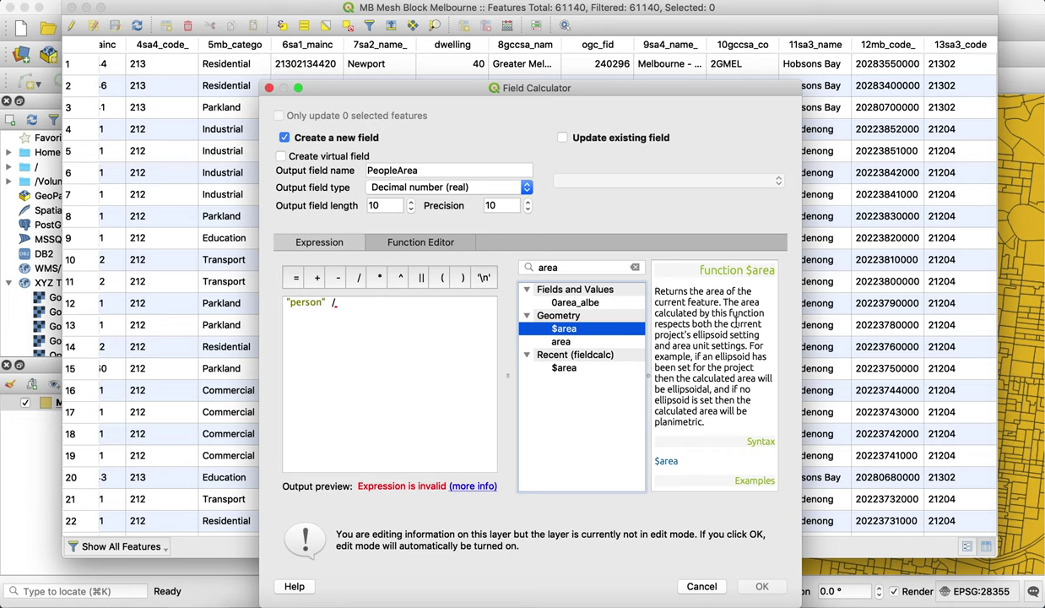
{"action": "left_click", "coordinate": [569, 302]}
{"action": "double_click", "coordinate": [568, 302]}
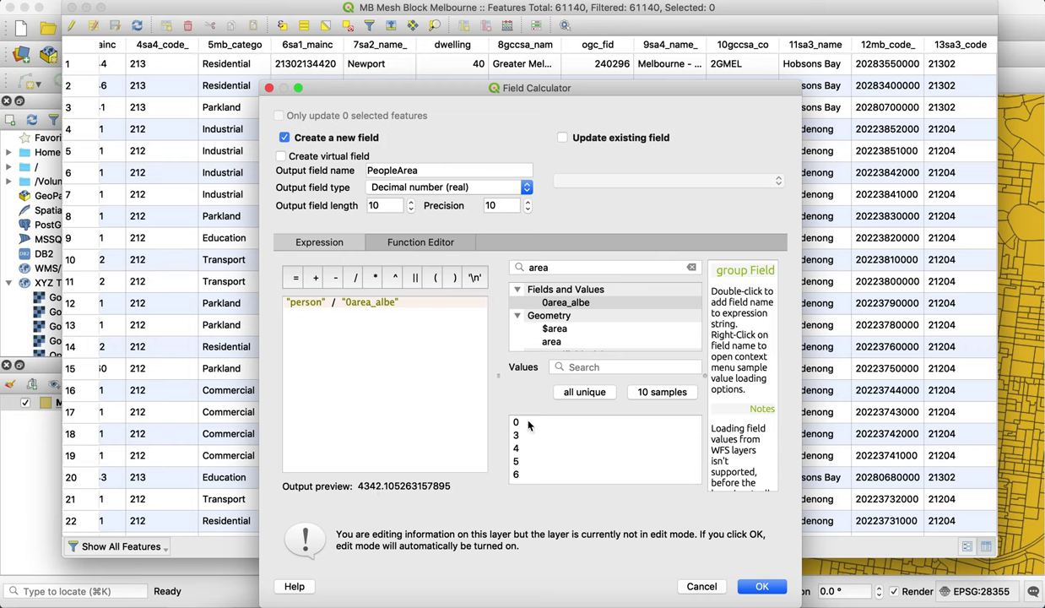
{"action": "left_click", "coordinate": [775, 589]}
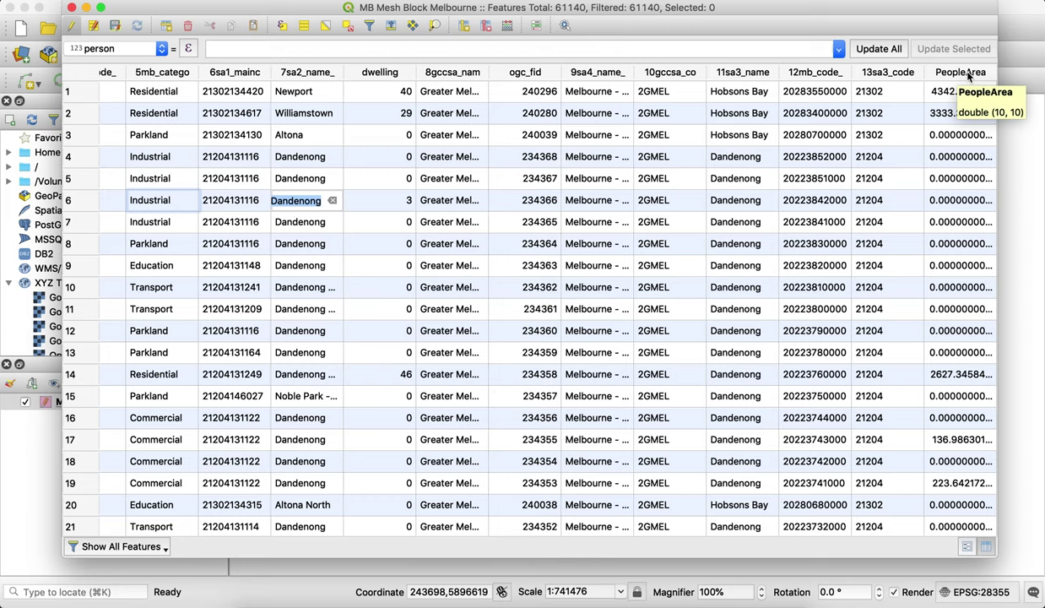
Step: Stop editing the mesh block layer, save its changes and close the attribute table
{"action": "left_click", "coordinate": [72, 91]}
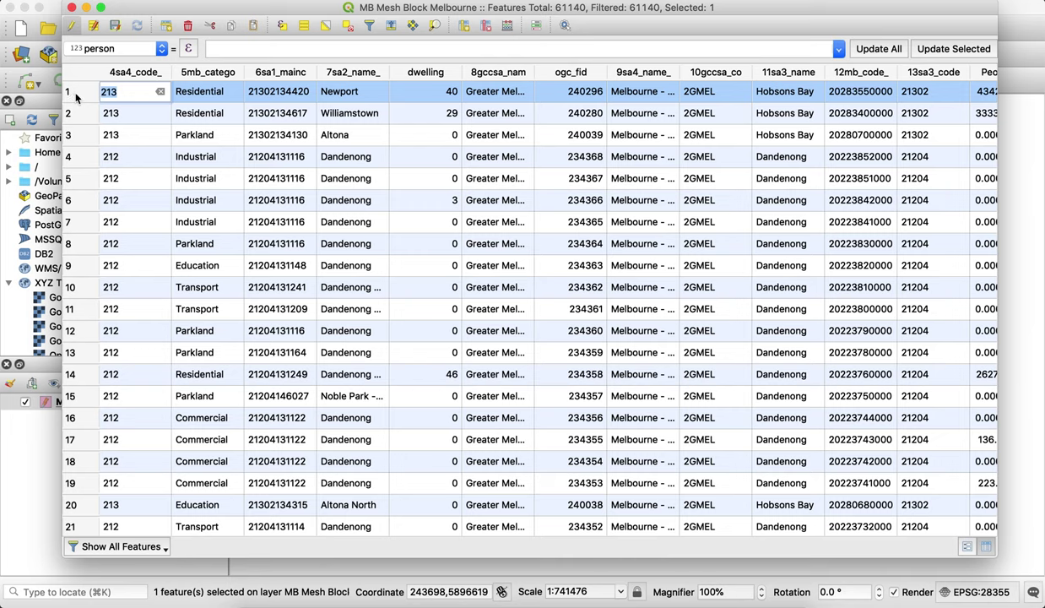
{"action": "left_click", "coordinate": [347, 26]}
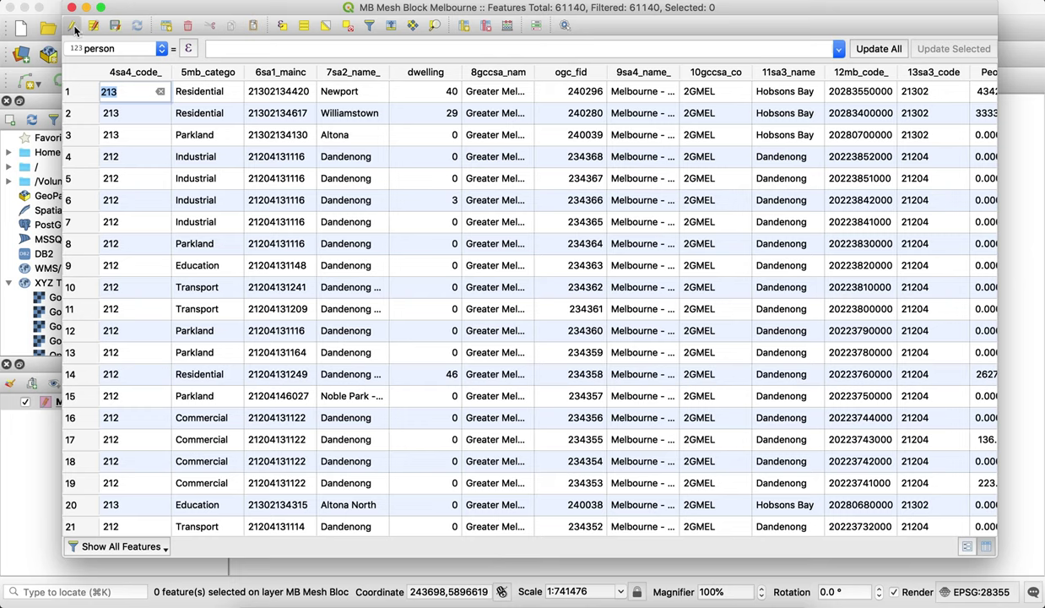
{"action": "left_click", "coordinate": [73, 27]}
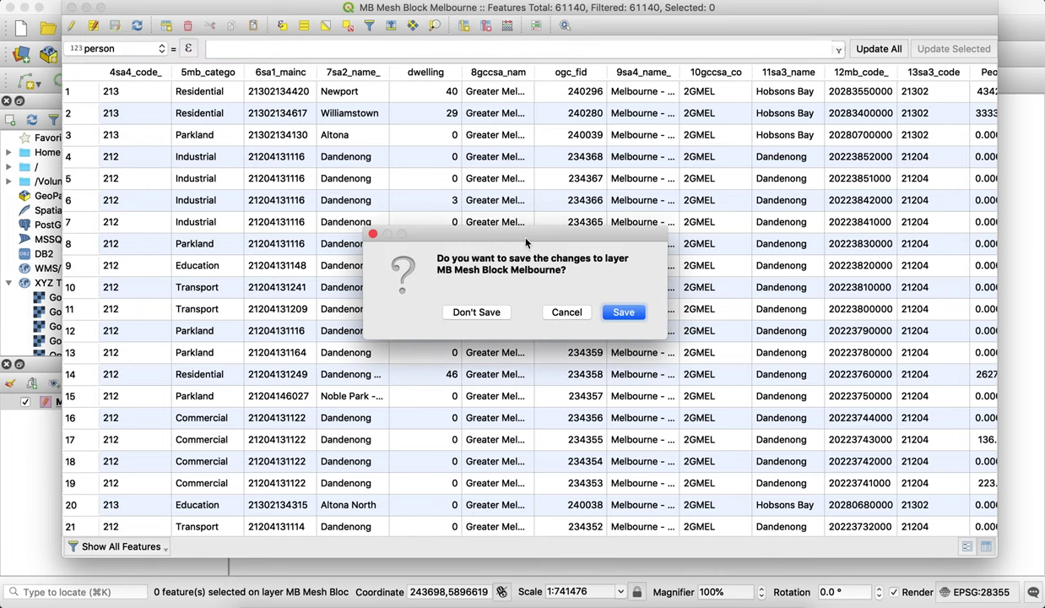
{"action": "left_click", "coordinate": [624, 313]}
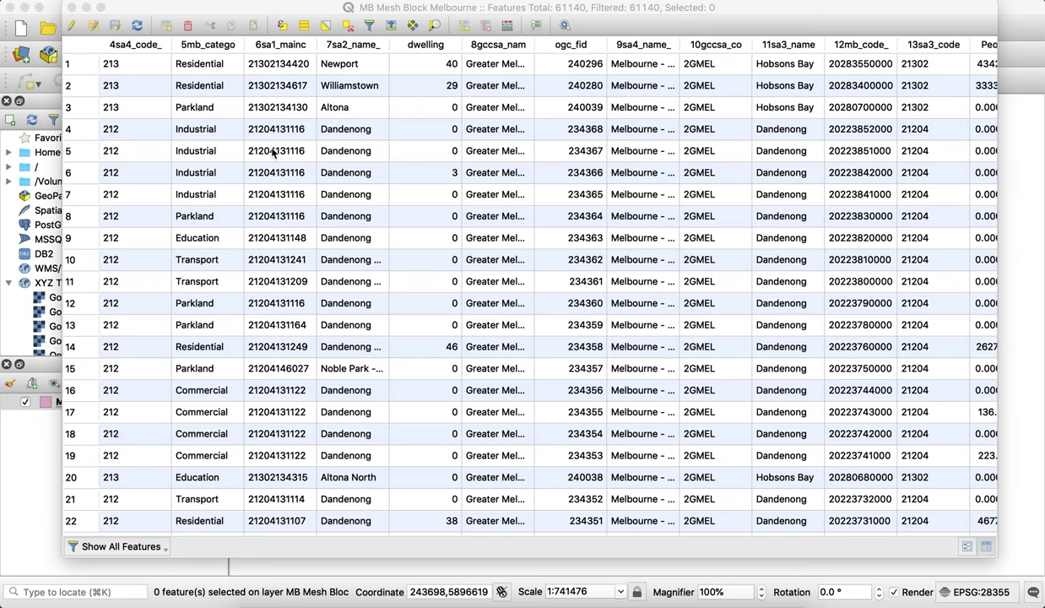
{"action": "left_click", "coordinate": [71, 7]}
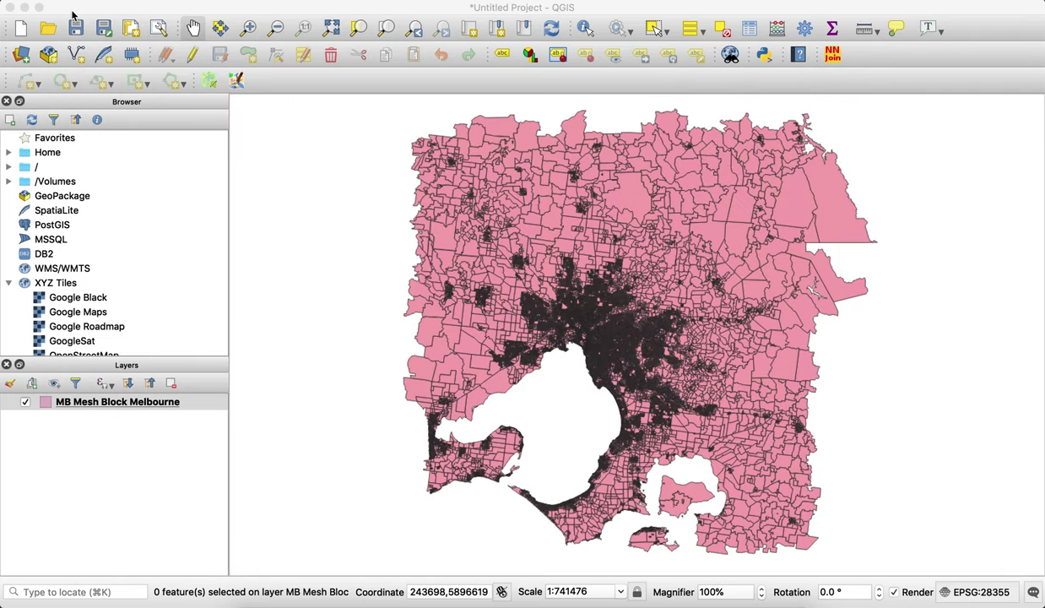
Step: Open the symbology properties of the MB Mesh Block Melbourne layer and narrow the dialog so the map shows beside it
{"action": "left_click", "coordinate": [253, 40]}
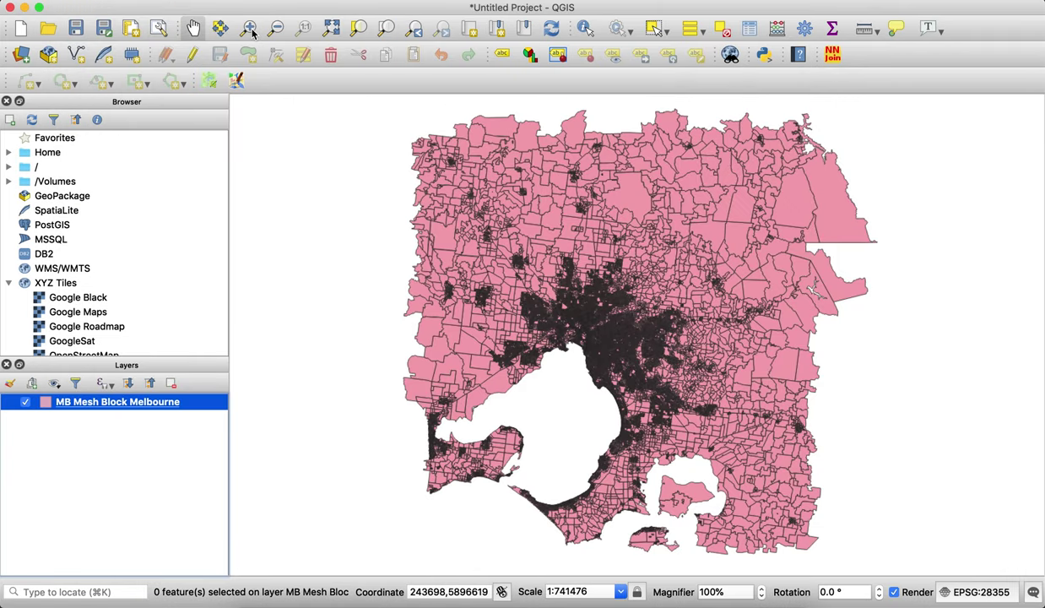
{"action": "left_click", "coordinate": [247, 27]}
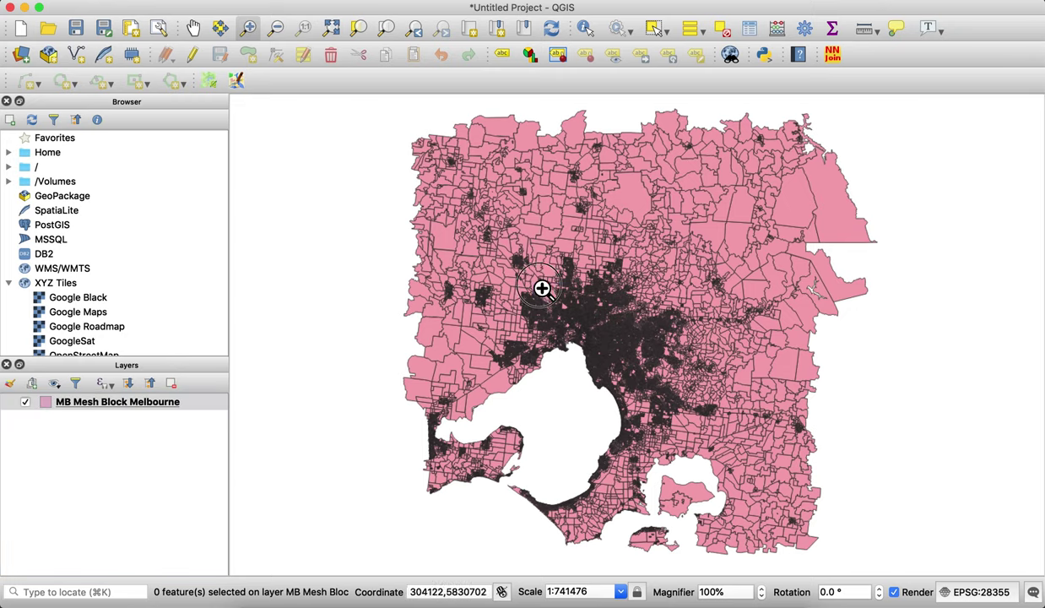
{"action": "left_click_drag", "start_coordinate": [531, 282], "coordinate": [646, 385]}
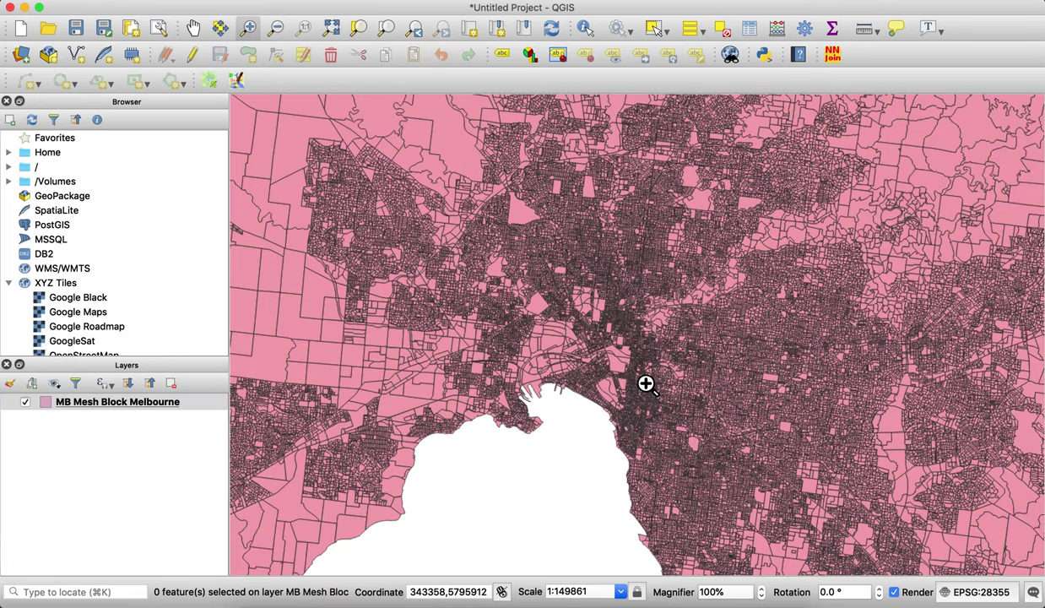
{"action": "left_click_drag", "start_coordinate": [507, 255], "coordinate": [707, 507]}
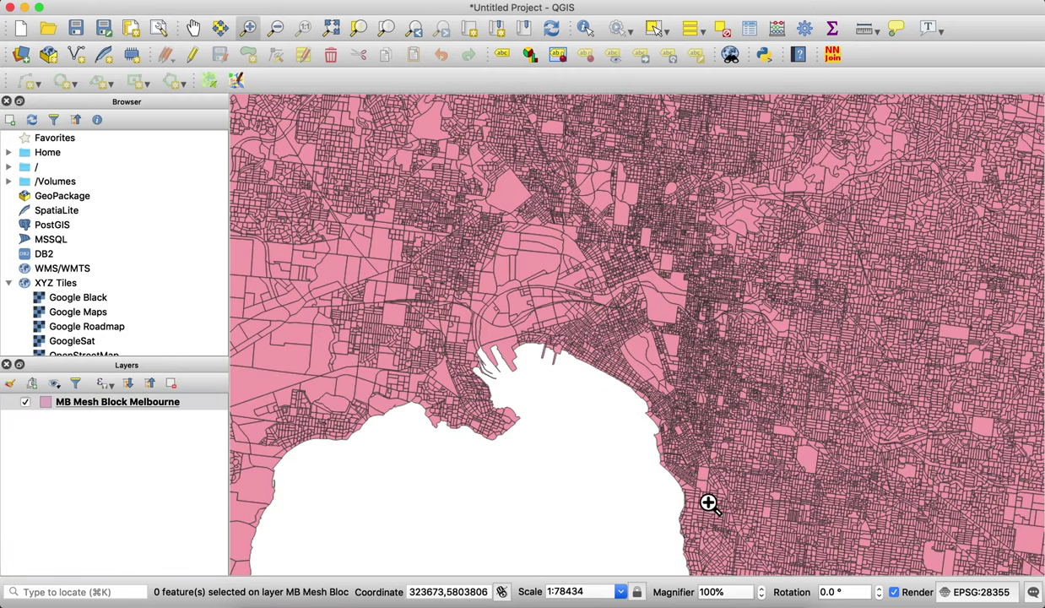
{"action": "right_click", "coordinate": [119, 404]}
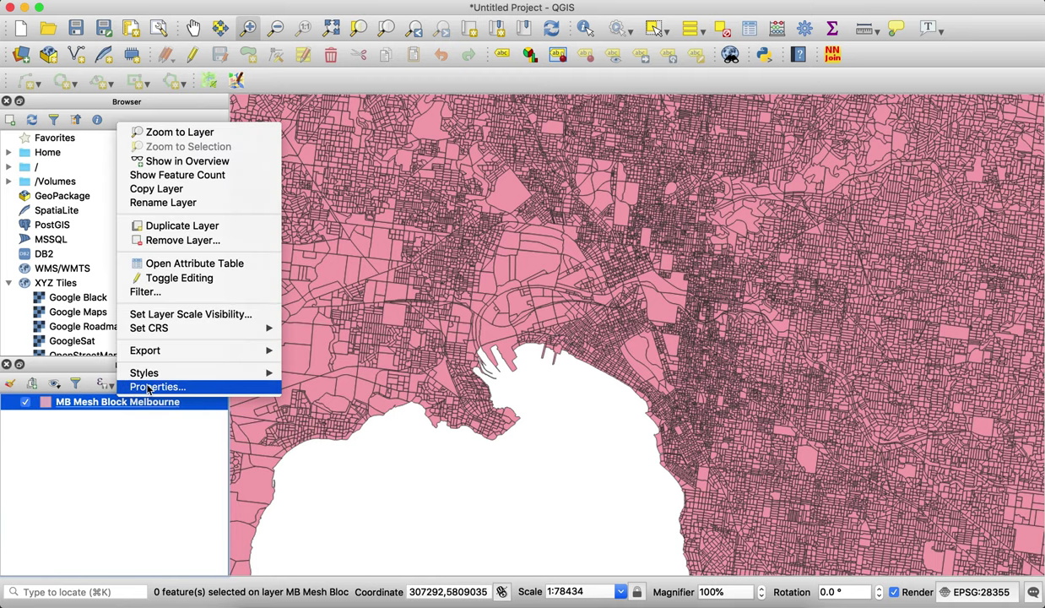
{"action": "left_click", "coordinate": [149, 386]}
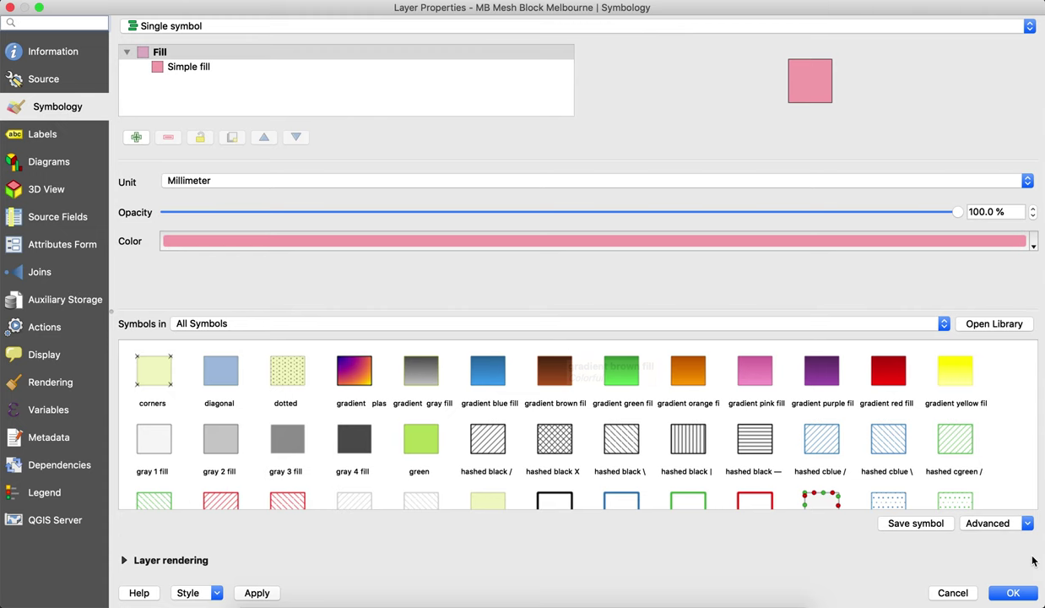
{"action": "left_click_drag", "start_coordinate": [1007, 556], "coordinate": [650, 563]}
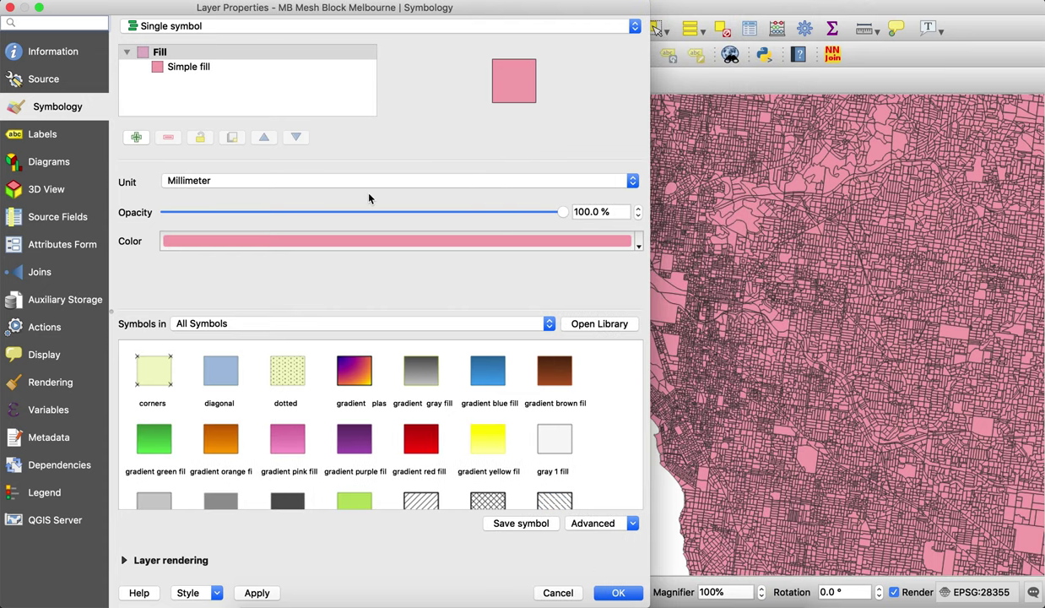
Step: Set the mesh block layer's symbology to No symbols and apply it to the map
{"action": "left_click", "coordinate": [188, 27]}
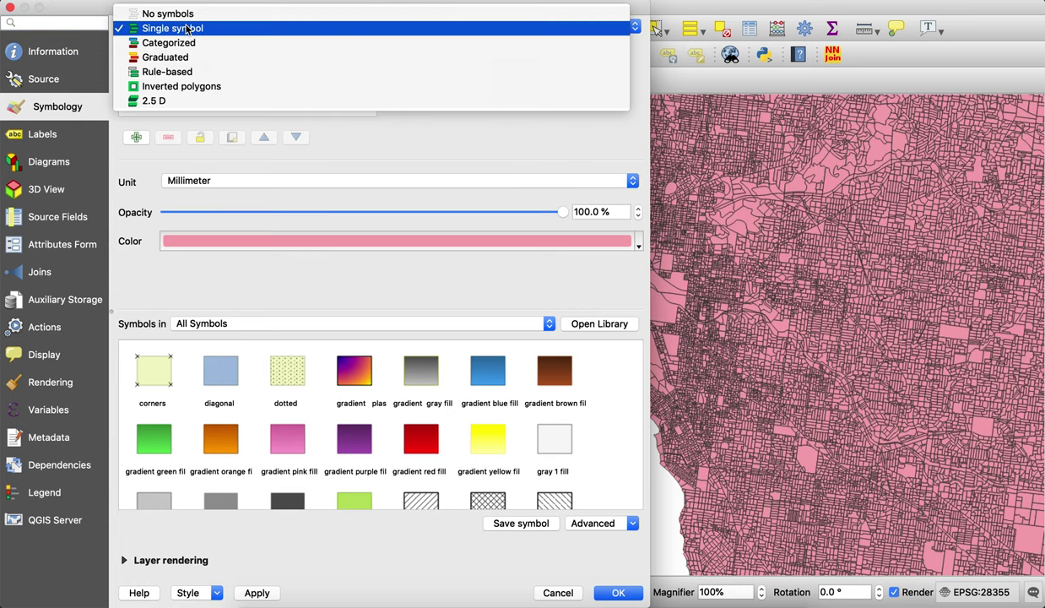
{"action": "left_click", "coordinate": [183, 15]}
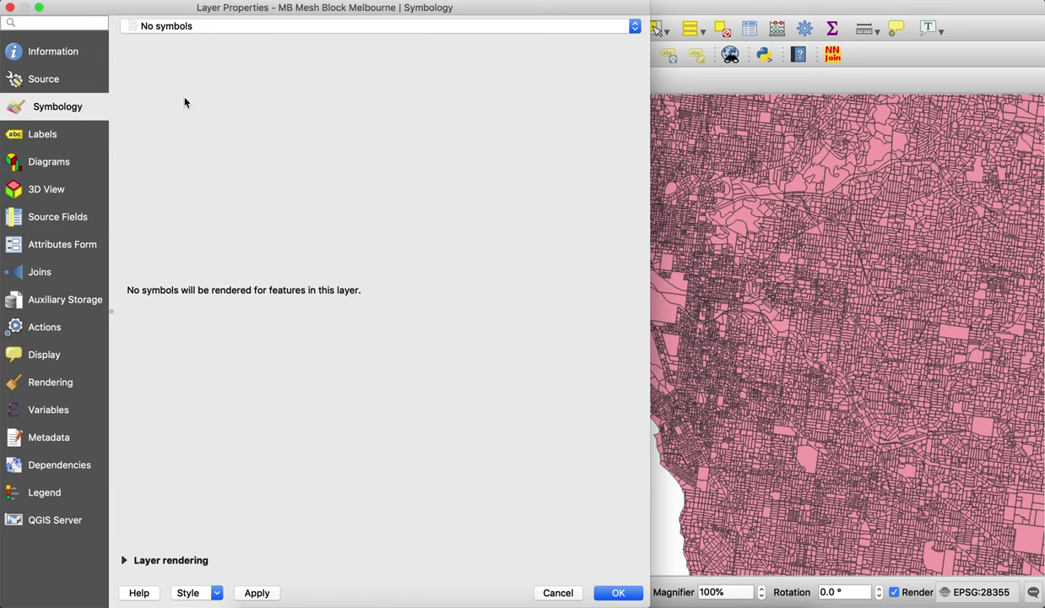
{"action": "left_click", "coordinate": [258, 593]}
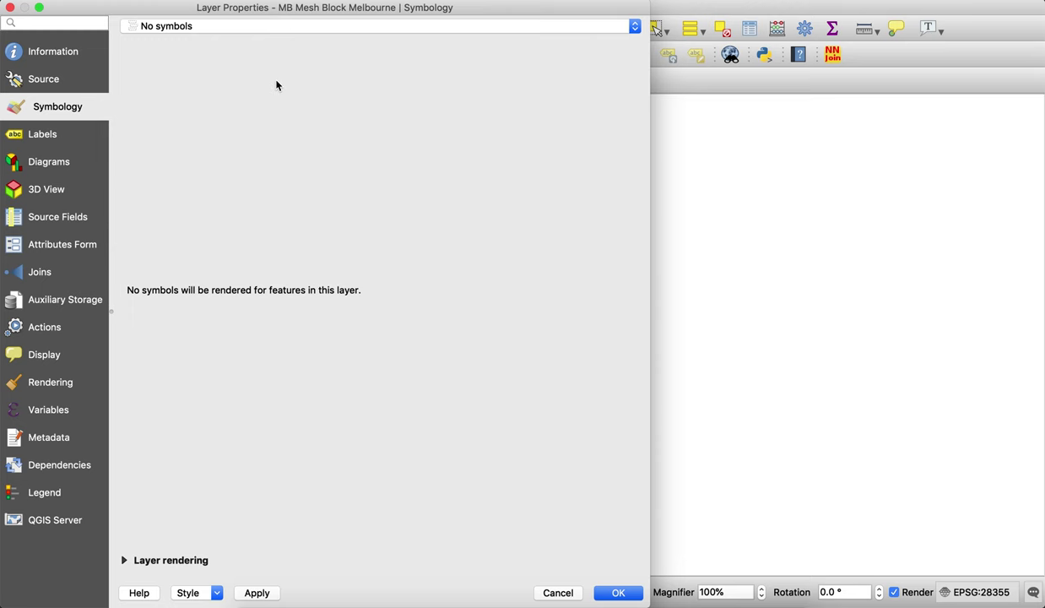
Step: Switch the layer back to Single symbol and apply the gradient plasma fill preset
{"action": "left_click", "coordinate": [224, 30]}
{"action": "left_click", "coordinate": [190, 44]}
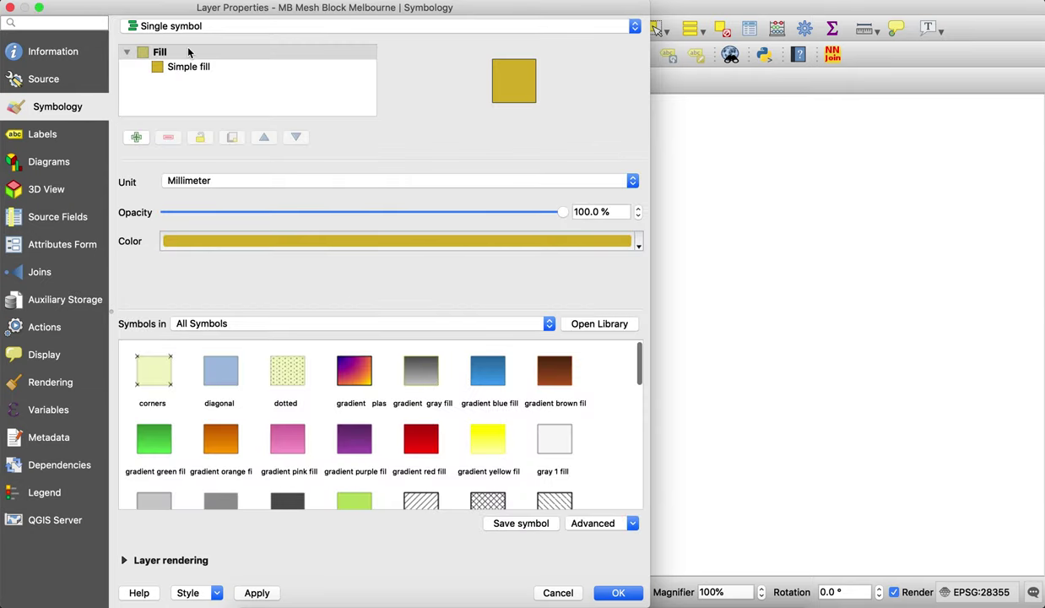
{"action": "left_click", "coordinate": [261, 595]}
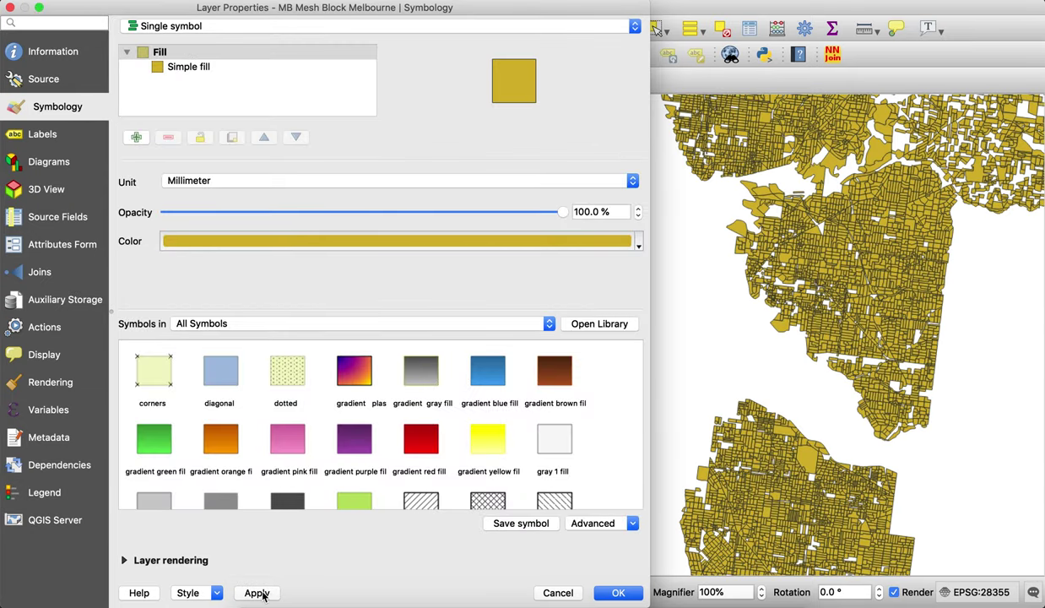
{"action": "left_click", "coordinate": [362, 377]}
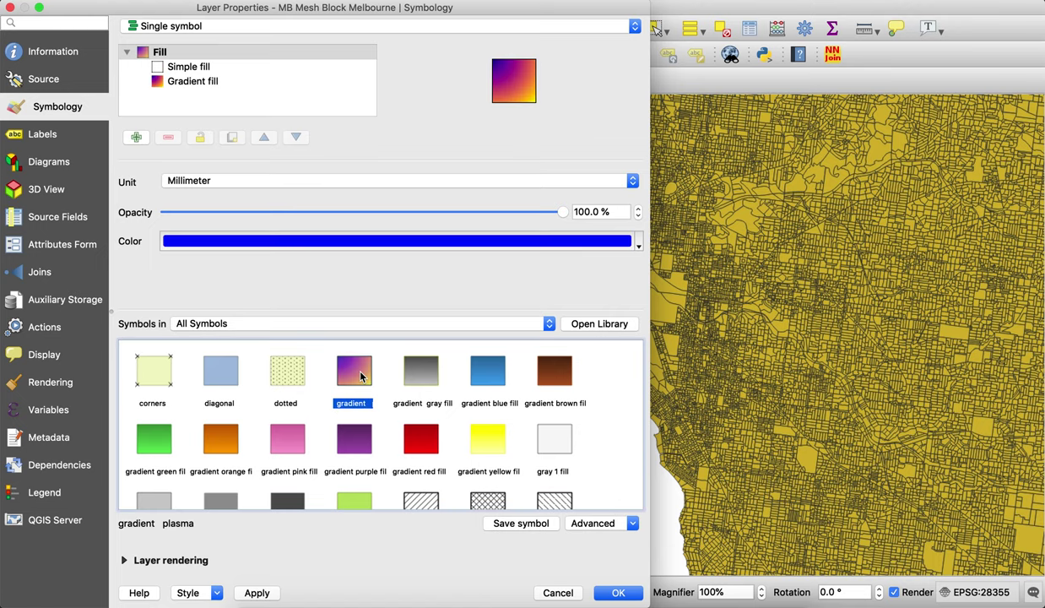
{"action": "left_click", "coordinate": [257, 594]}
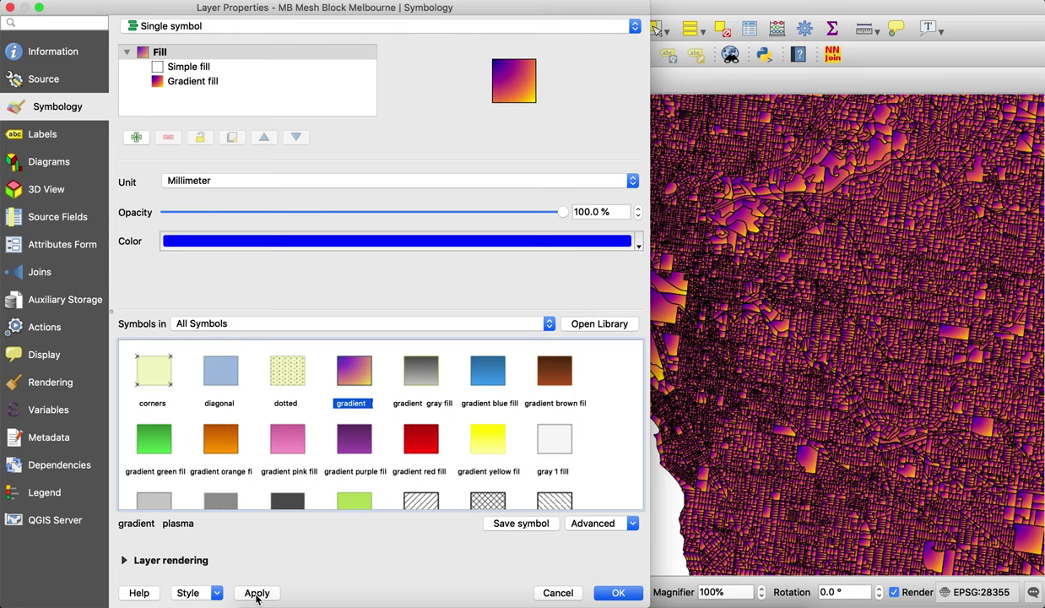
Step: Switch the mesh block layer to Categorized symbology on the 5mb_catego column and classify its values
{"action": "left_click", "coordinate": [204, 27]}
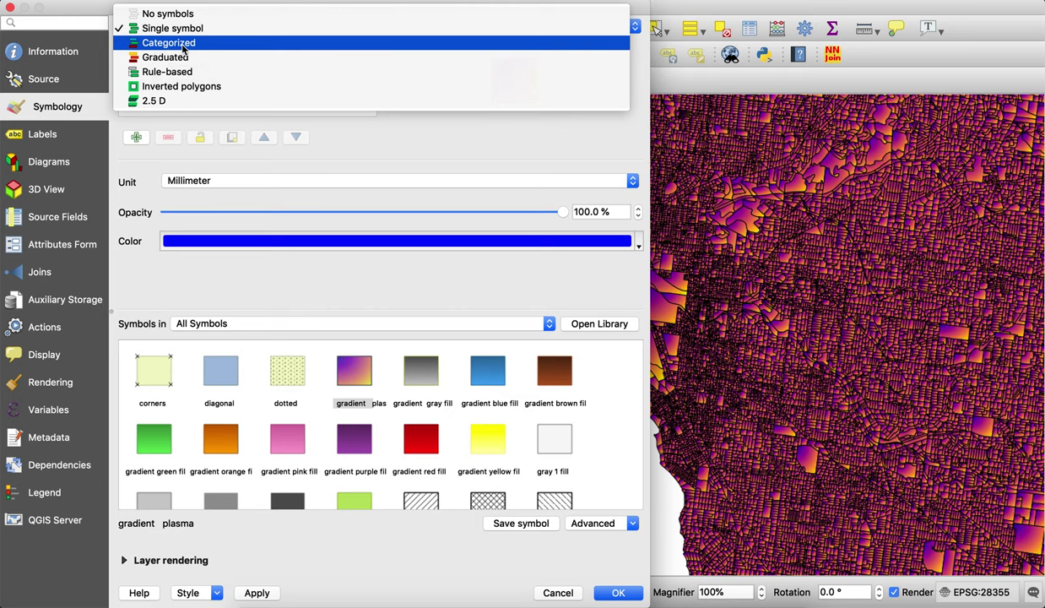
{"action": "left_click", "coordinate": [183, 47]}
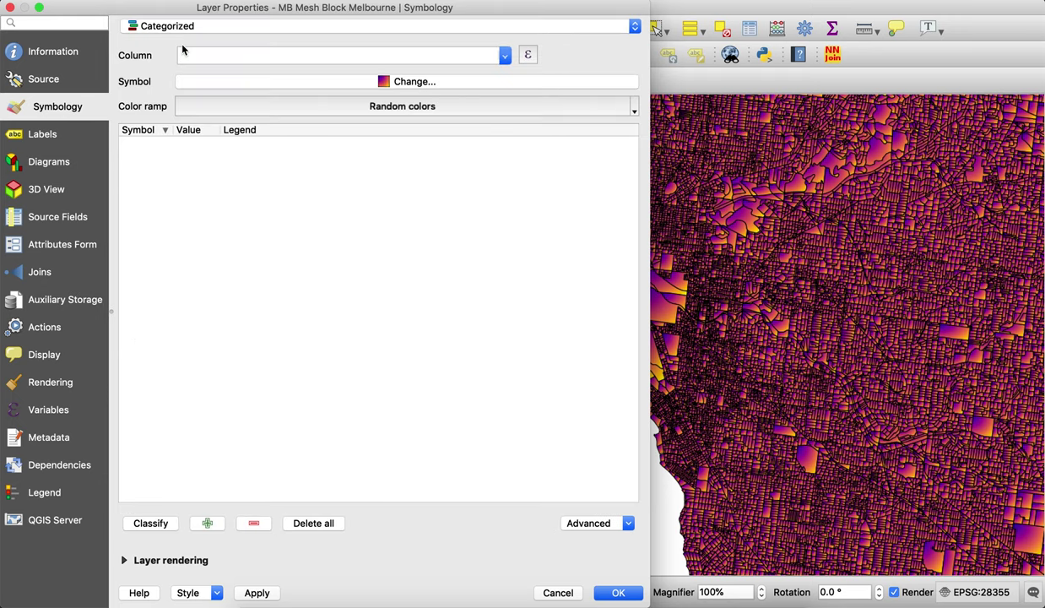
{"action": "left_click", "coordinate": [505, 55]}
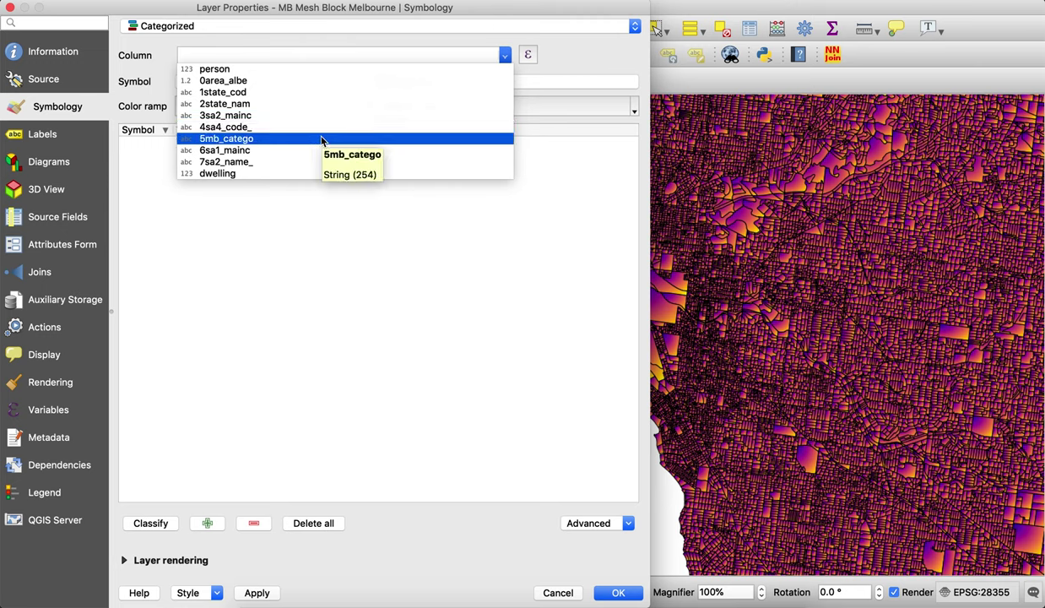
{"action": "left_click", "coordinate": [256, 140]}
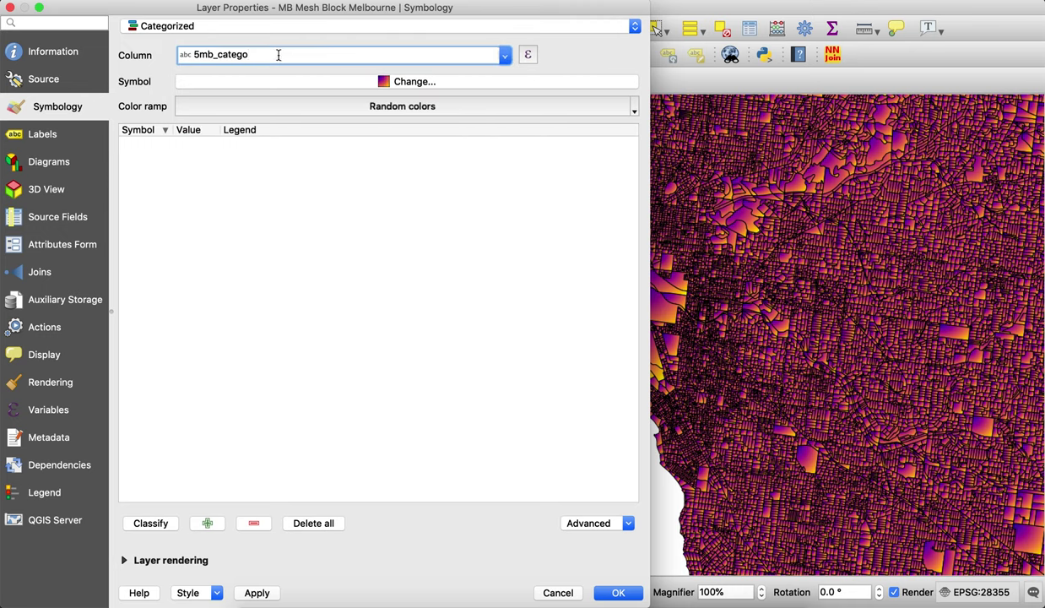
{"action": "left_click", "coordinate": [152, 524]}
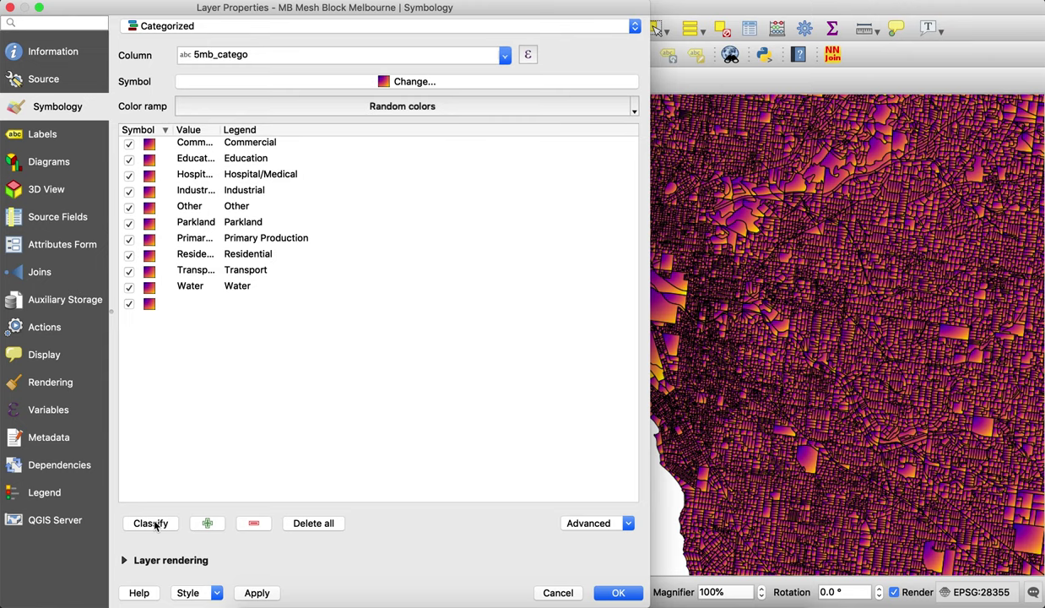
Step: In the categories' shared symbol, remove the outline-only fill layer and change the gradient fill layer to a Simple fill
{"action": "left_click", "coordinate": [436, 81]}
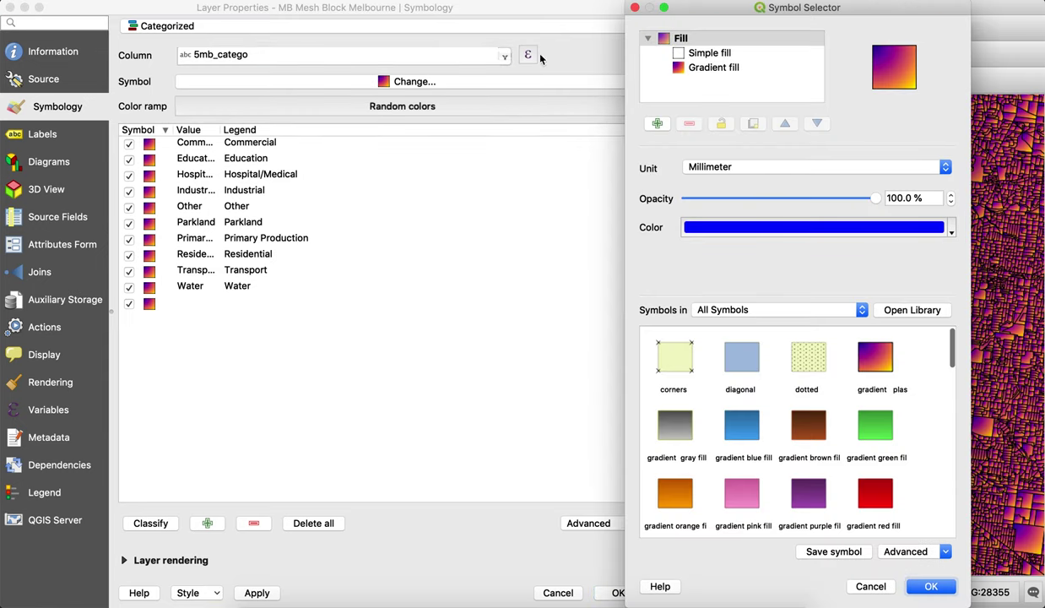
{"action": "left_click", "coordinate": [635, 7]}
{"action": "left_click", "coordinate": [419, 83]}
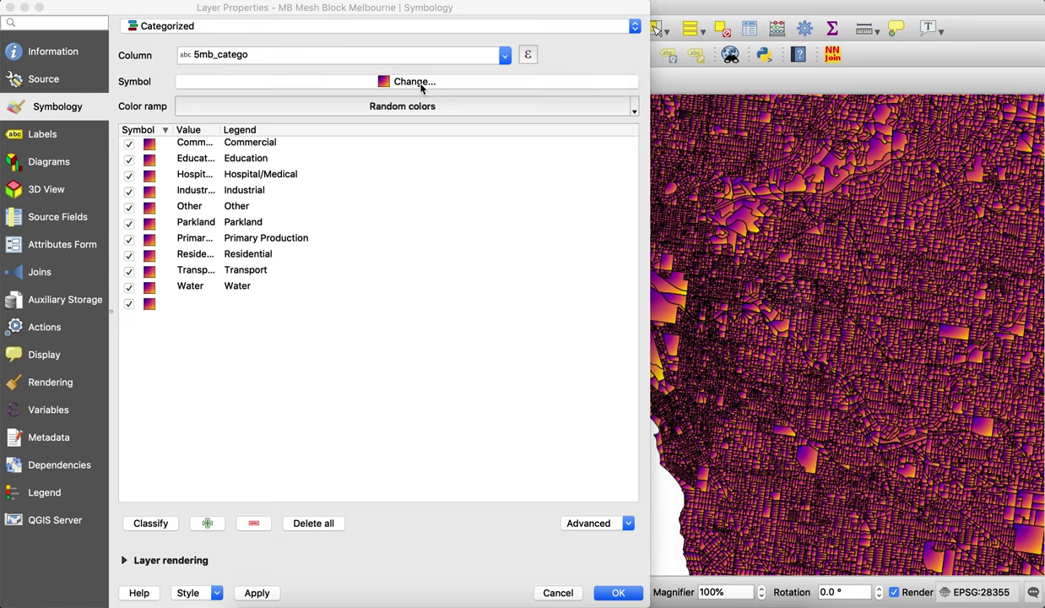
{"action": "left_click", "coordinate": [679, 56]}
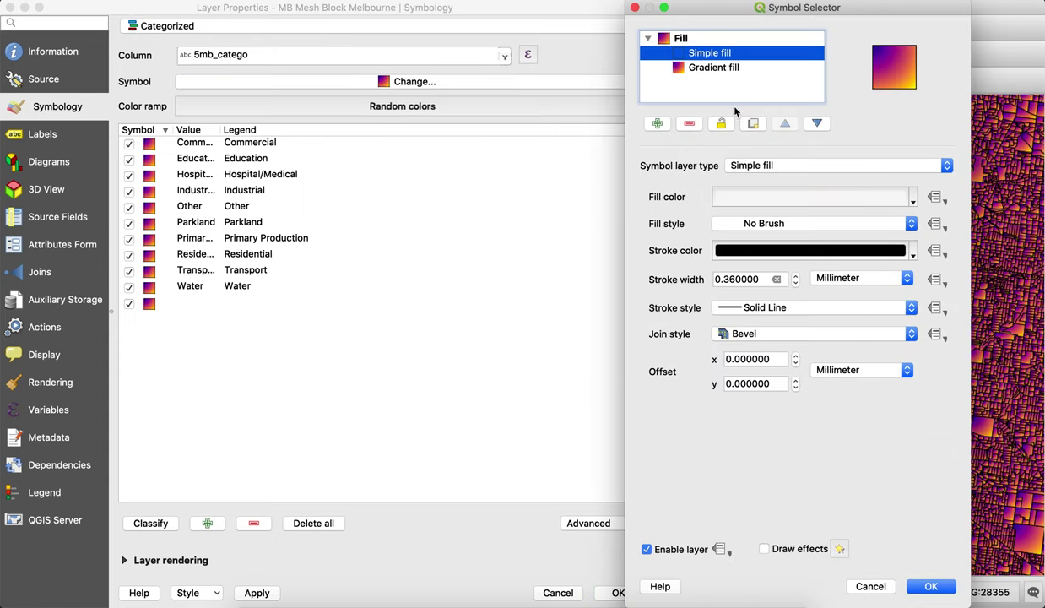
{"action": "left_click", "coordinate": [690, 124]}
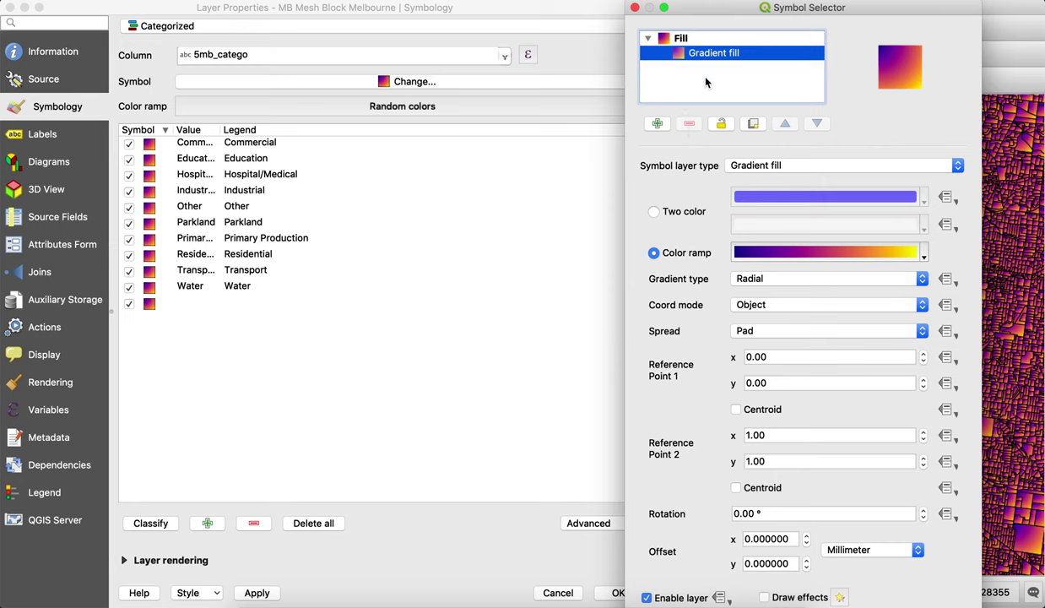
{"action": "left_click", "coordinate": [784, 165]}
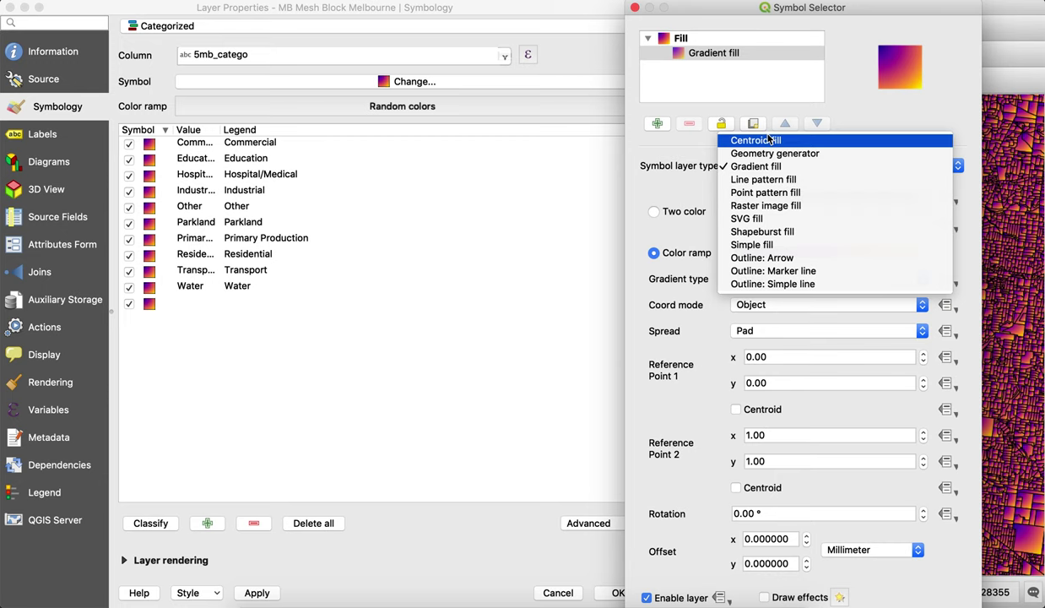
{"action": "left_click", "coordinate": [744, 139]}
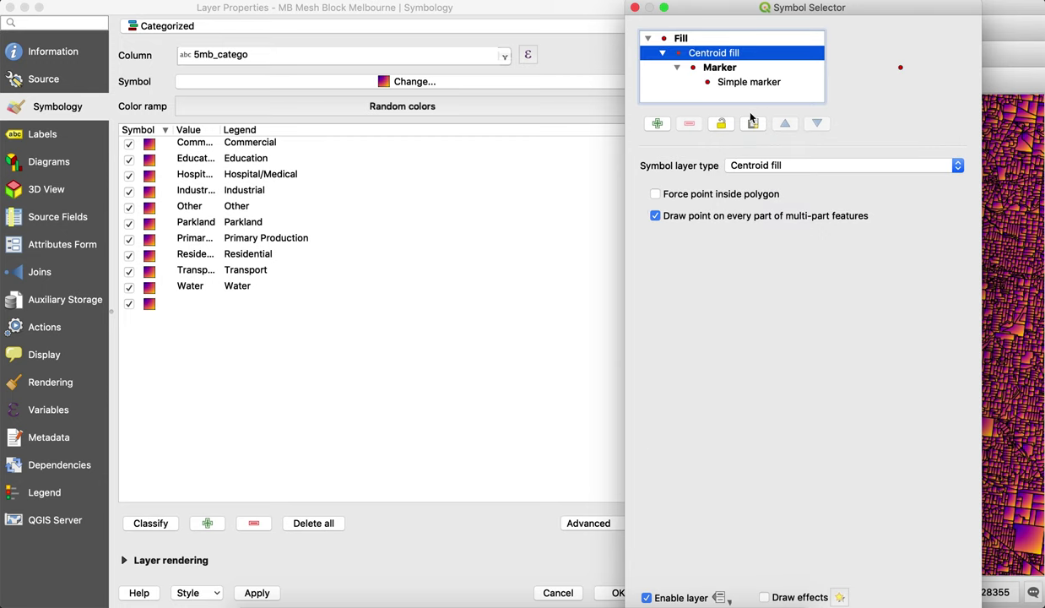
{"action": "left_click", "coordinate": [756, 166]}
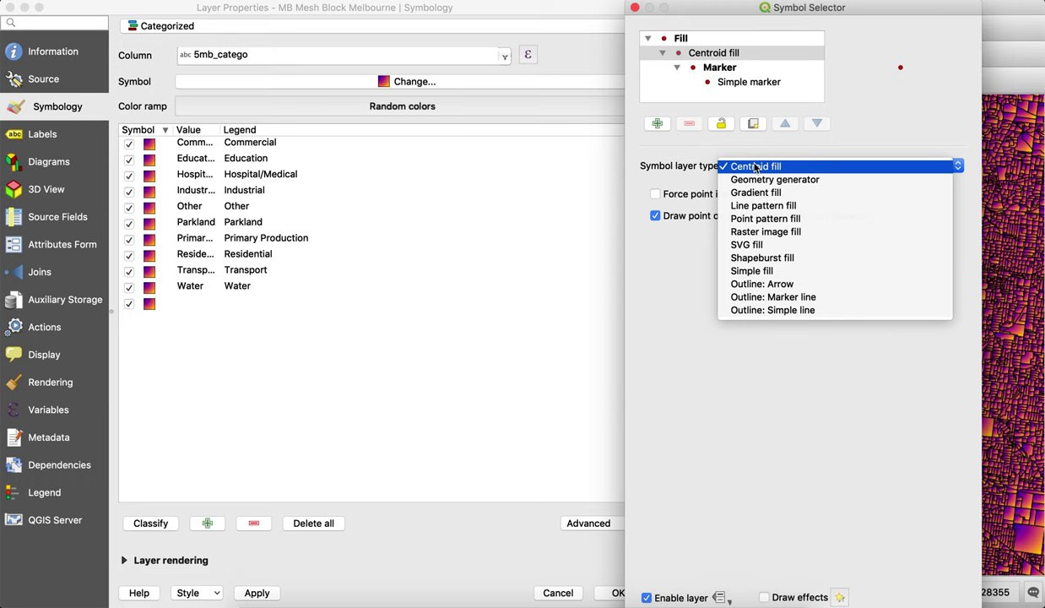
{"action": "left_click", "coordinate": [748, 270]}
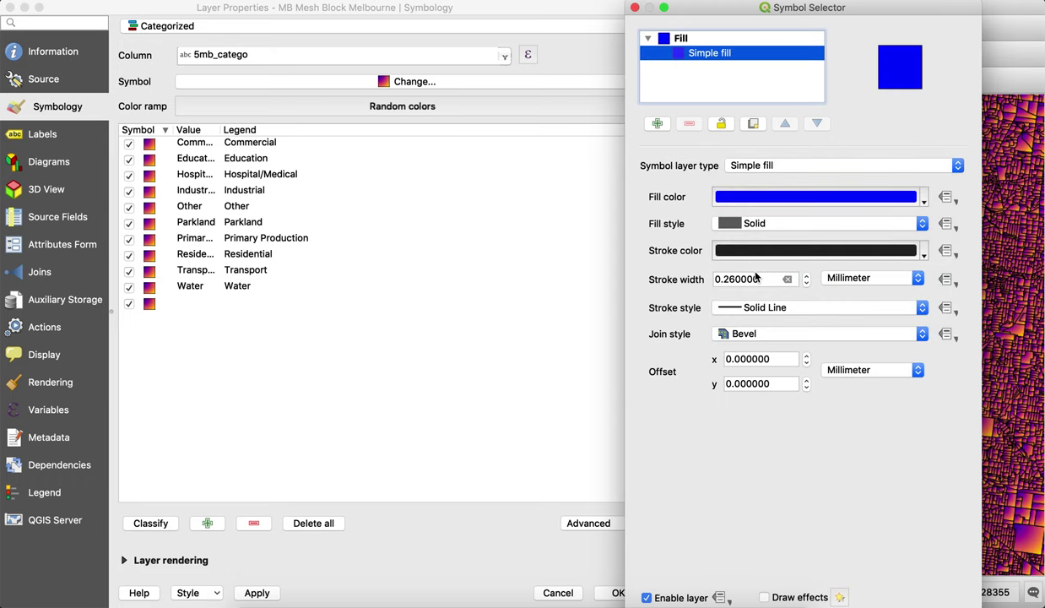
Step: Make the simple fill's stroke transparent and confirm the shared category symbol
{"action": "left_click", "coordinate": [924, 253]}
{"action": "left_click", "coordinate": [785, 271]}
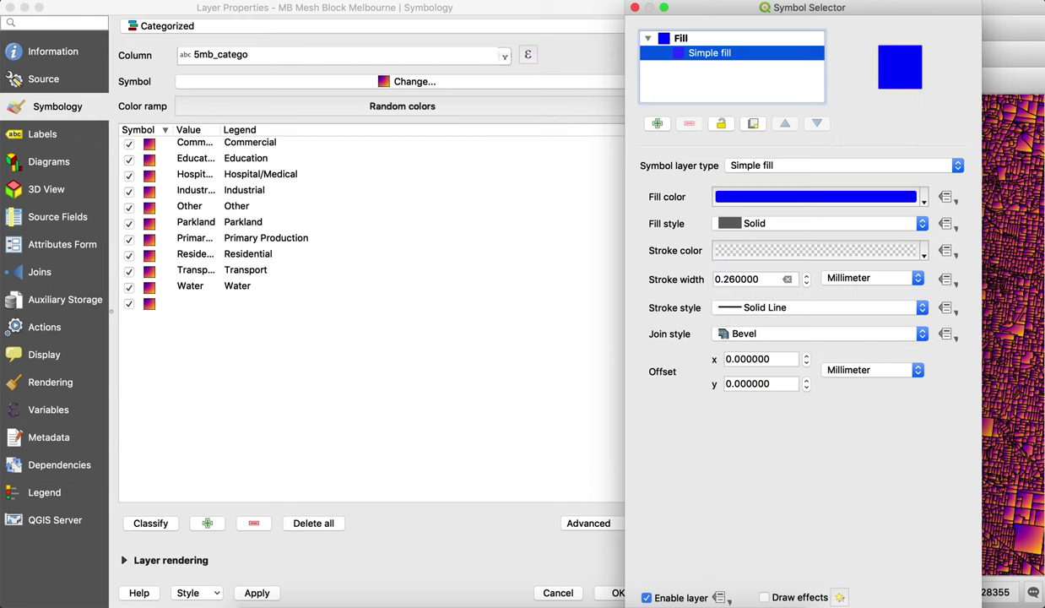
{"action": "double_click", "coordinate": [743, 9]}
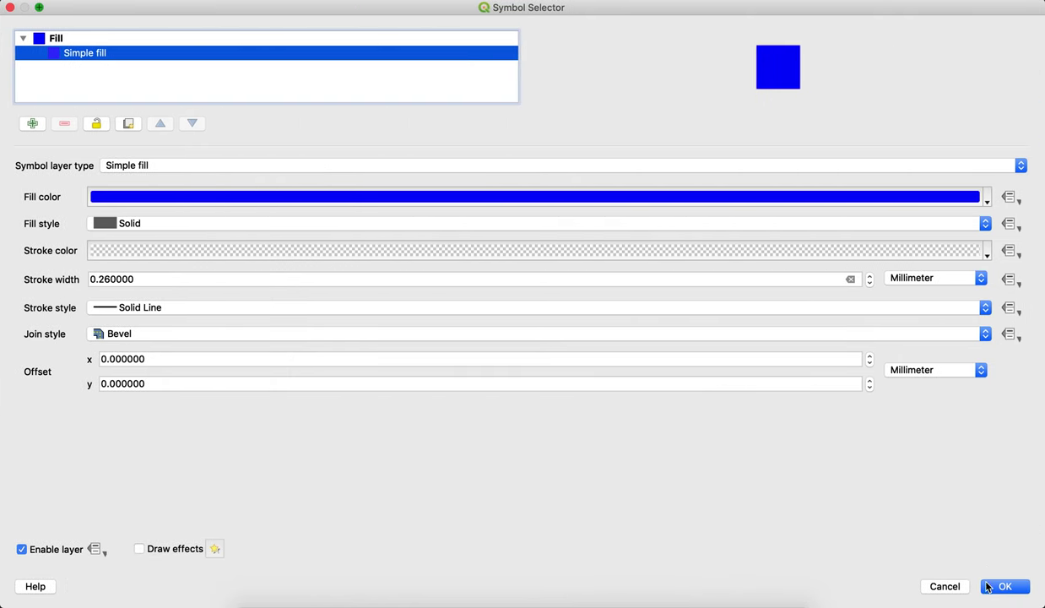
{"action": "left_click", "coordinate": [1004, 587]}
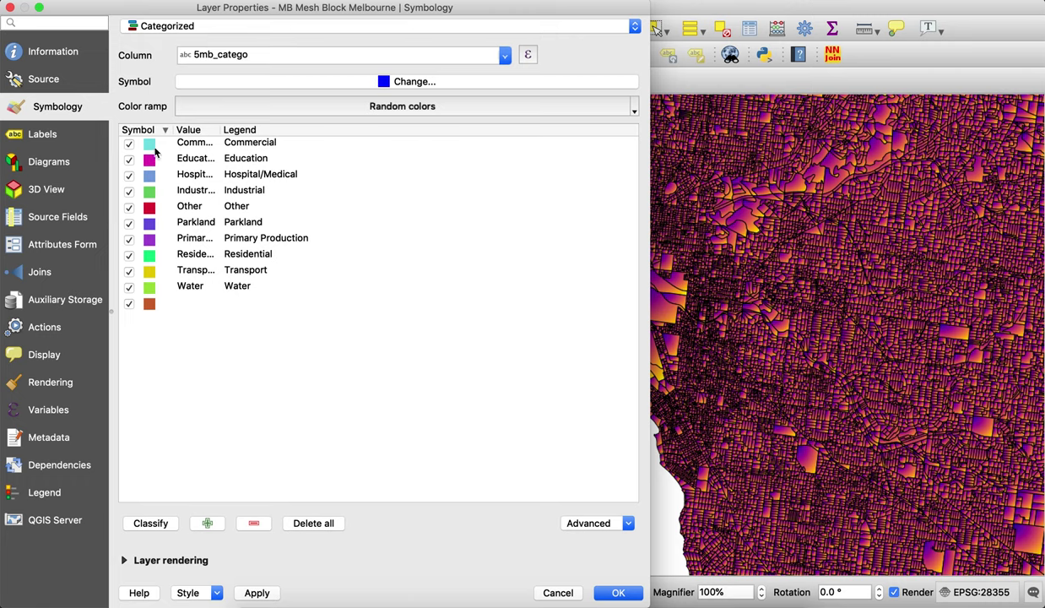
Step: Widen the Value column in the category table, apply the categorized style to the map and close the layer properties
{"action": "left_click_drag", "start_coordinate": [219, 134], "coordinate": [309, 132]}
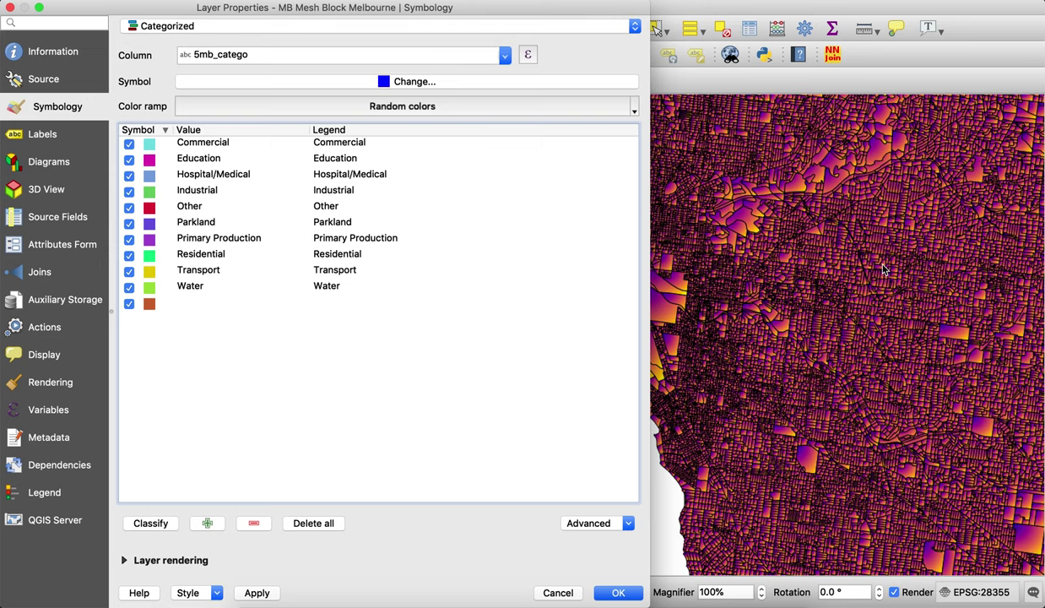
{"action": "left_click", "coordinate": [258, 594]}
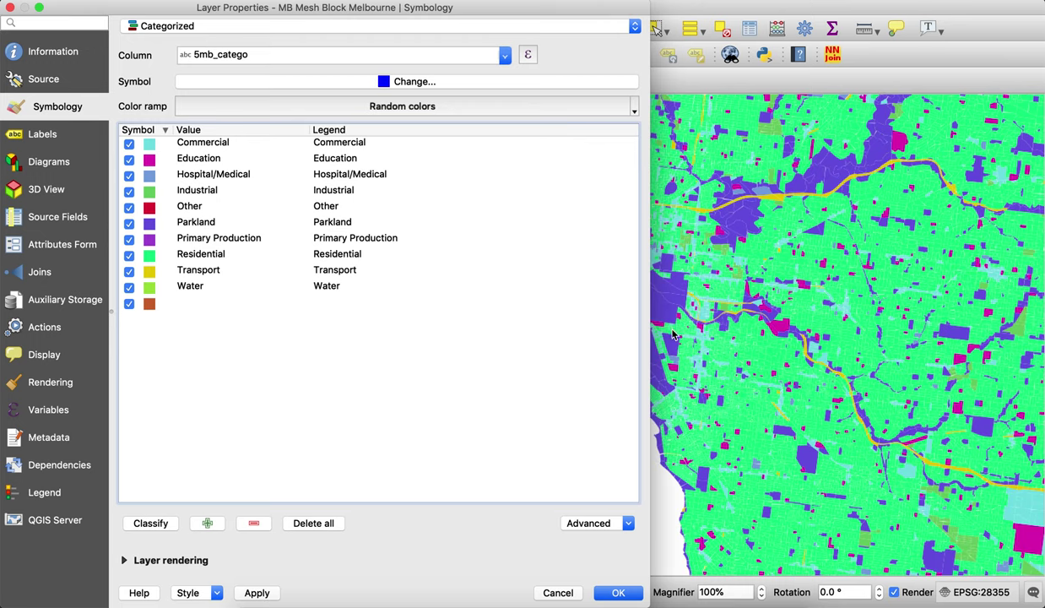
{"action": "left_click", "coordinate": [612, 593]}
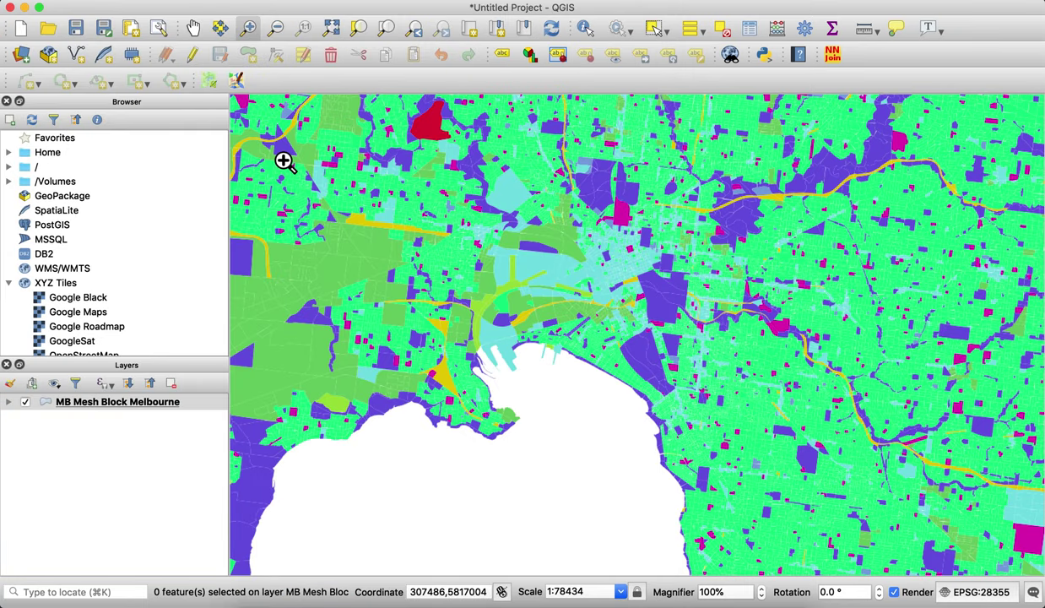
Step: Pan the map north-east, expand the layer's category legend, and hide and show the Commercial category to see its mesh blocks
{"action": "left_click", "coordinate": [194, 28]}
{"action": "left_click_drag", "start_coordinate": [793, 193], "coordinate": [658, 320]}
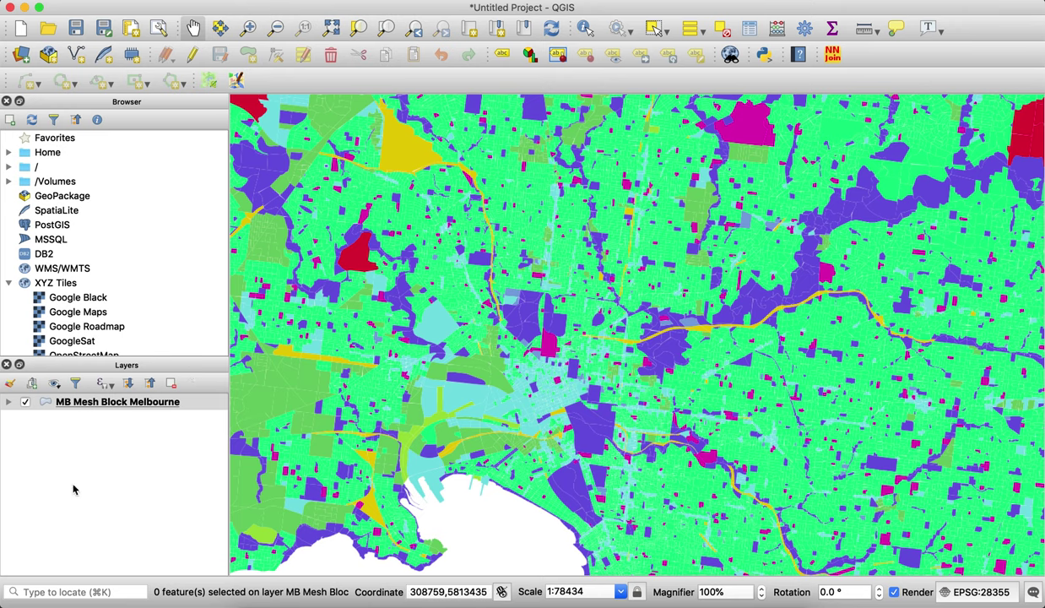
{"action": "left_click", "coordinate": [9, 403]}
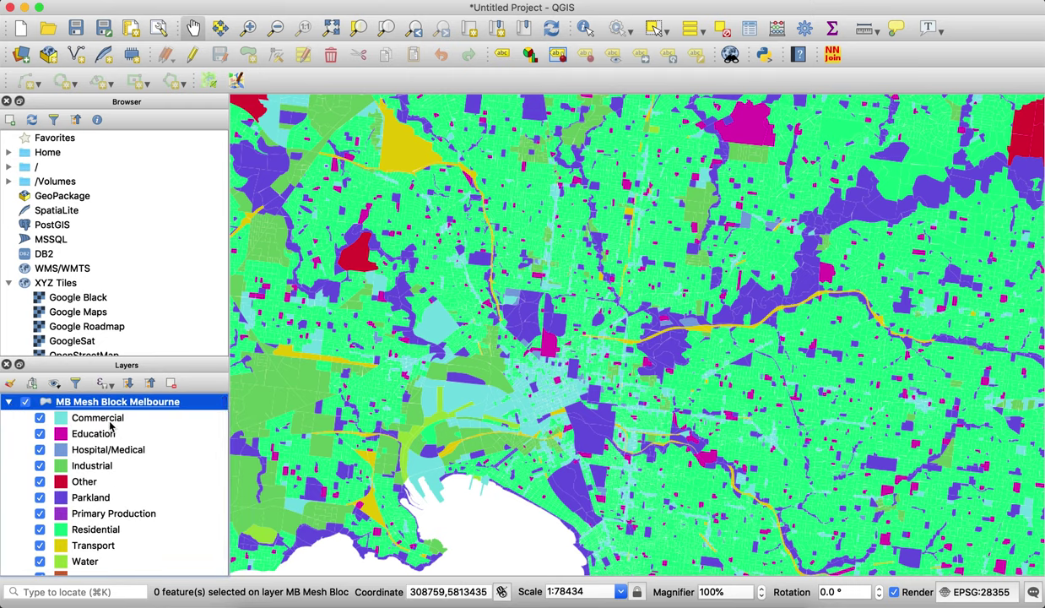
{"action": "left_click", "coordinate": [40, 419]}
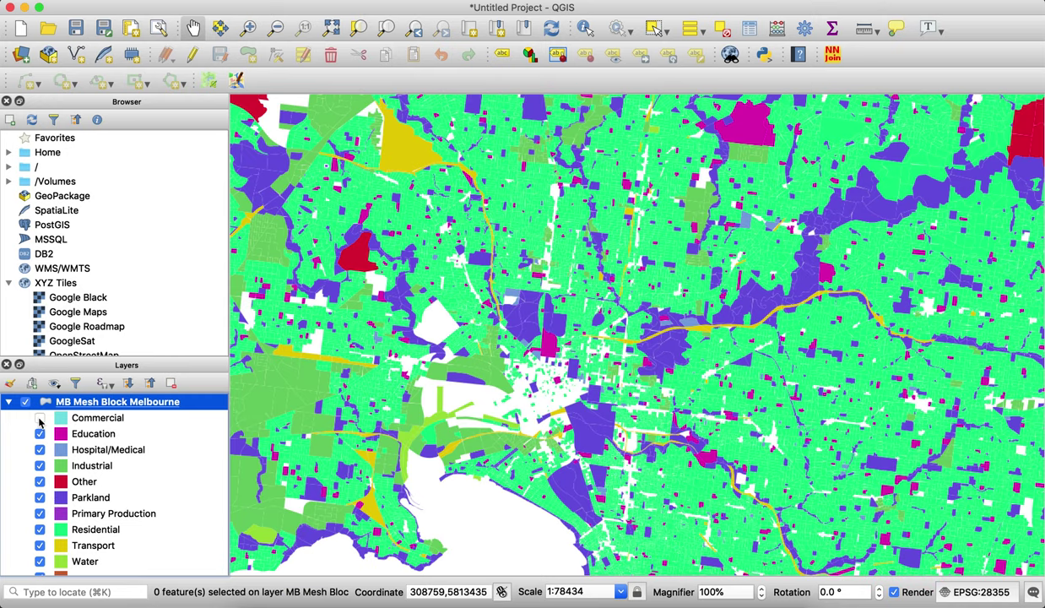
{"action": "left_click", "coordinate": [40, 419]}
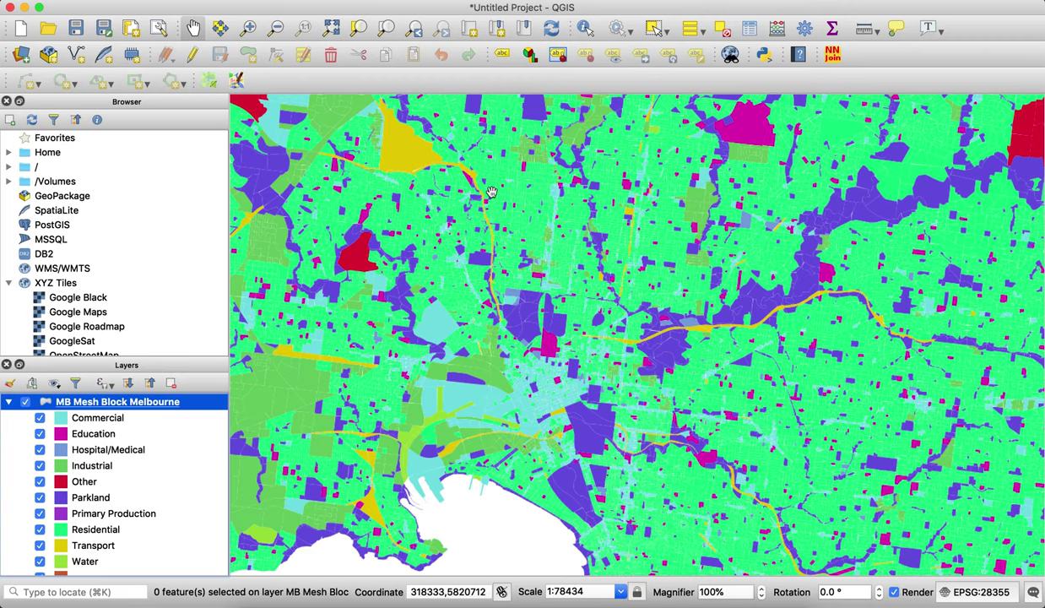
Step: Reopen the properties of the MB Mesh Block Melbourne layer and switch its symbology to Graduated
{"action": "right_click", "coordinate": [90, 407]}
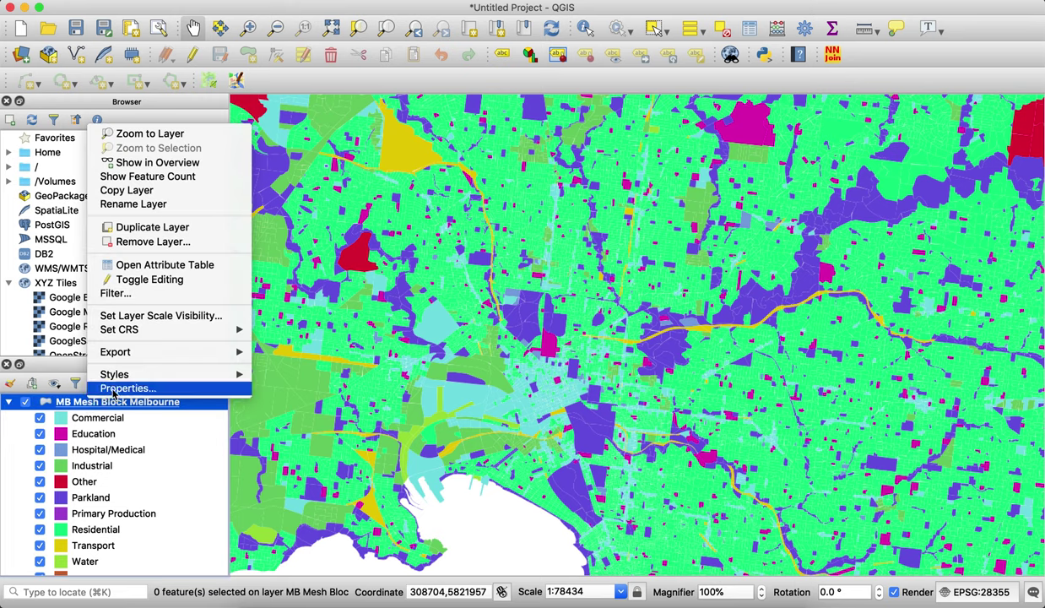
{"action": "left_click", "coordinate": [113, 389]}
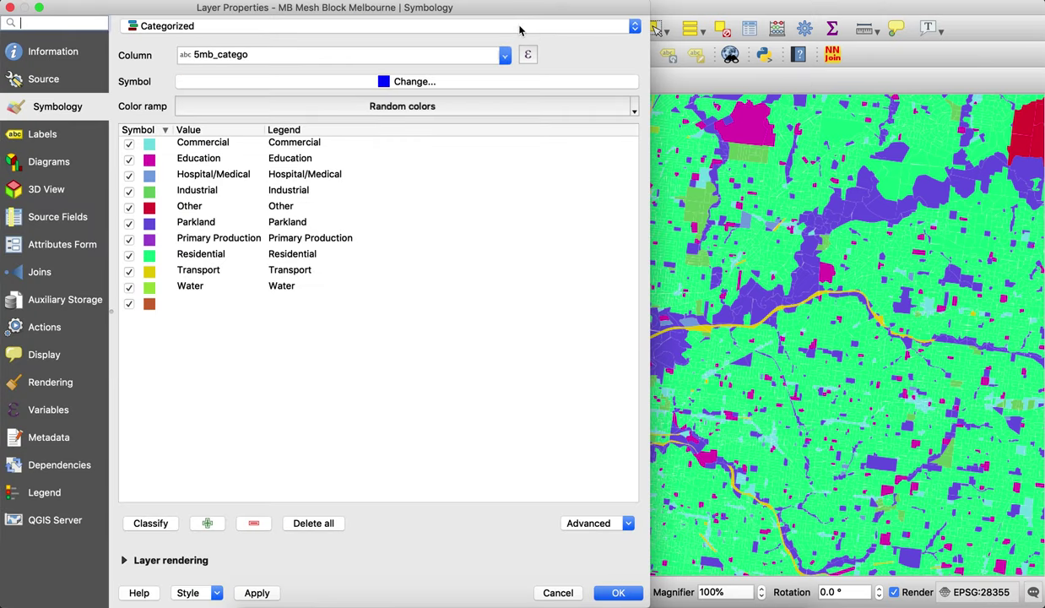
{"action": "left_click", "coordinate": [636, 27]}
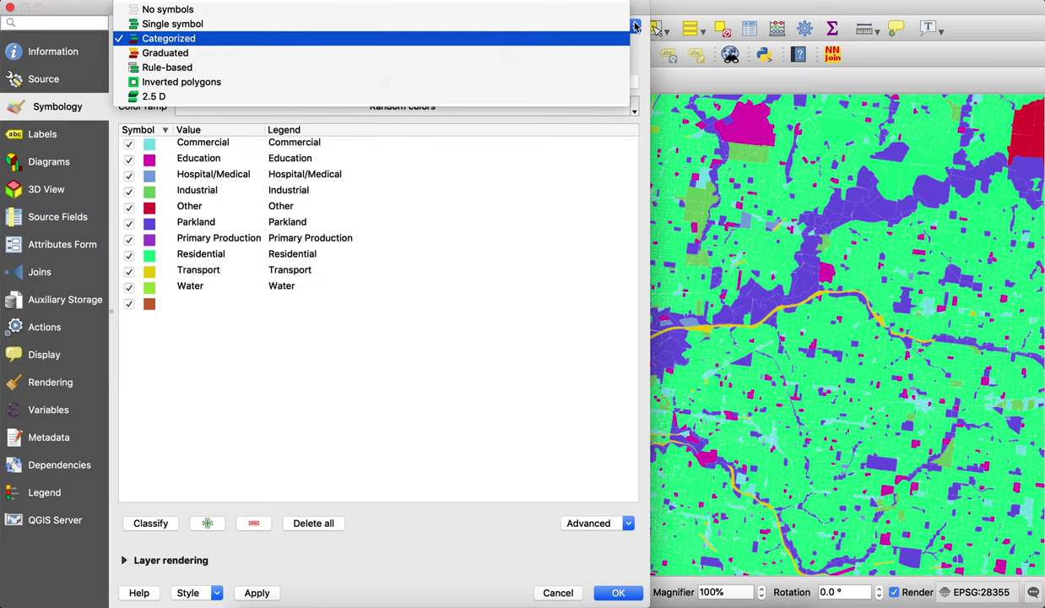
{"action": "left_click", "coordinate": [494, 53]}
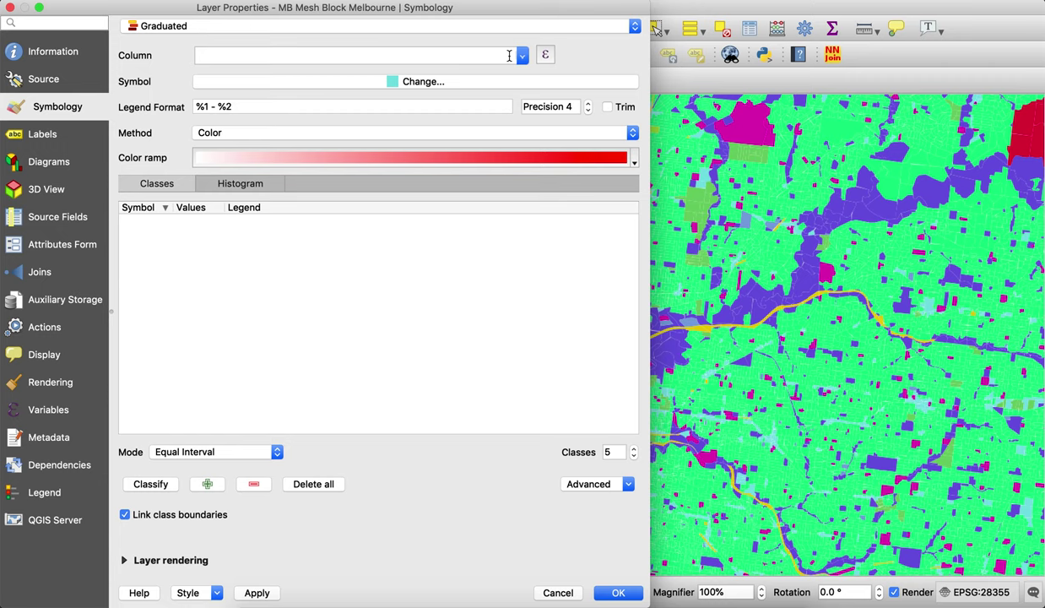
Step: Classify the graduated symbology on the PeopleArea column into 5 Equal Interval classes and apply it to the map
{"action": "left_click", "coordinate": [521, 56]}
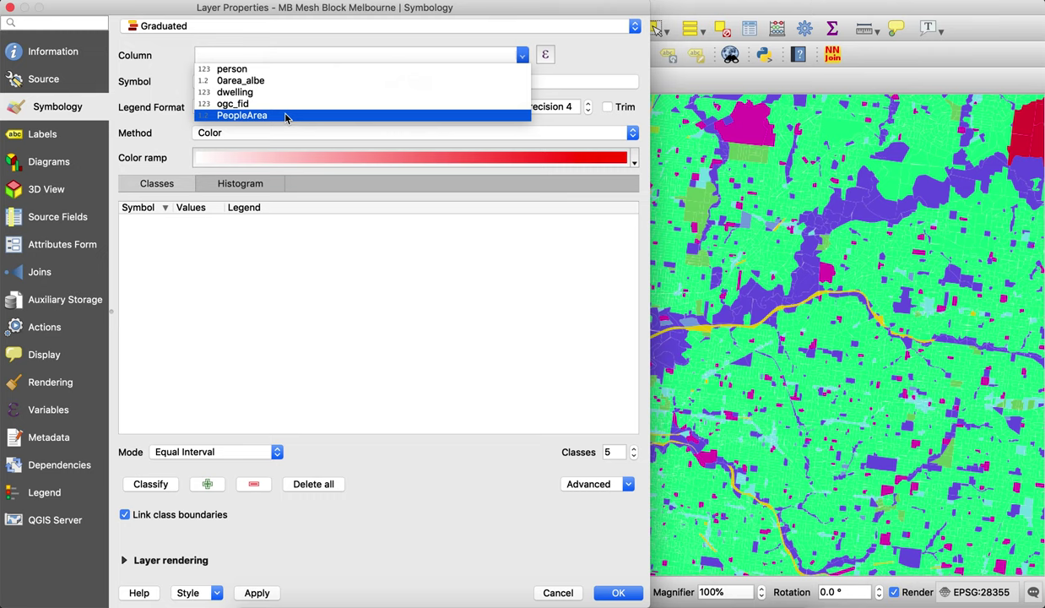
{"action": "left_click", "coordinate": [208, 118]}
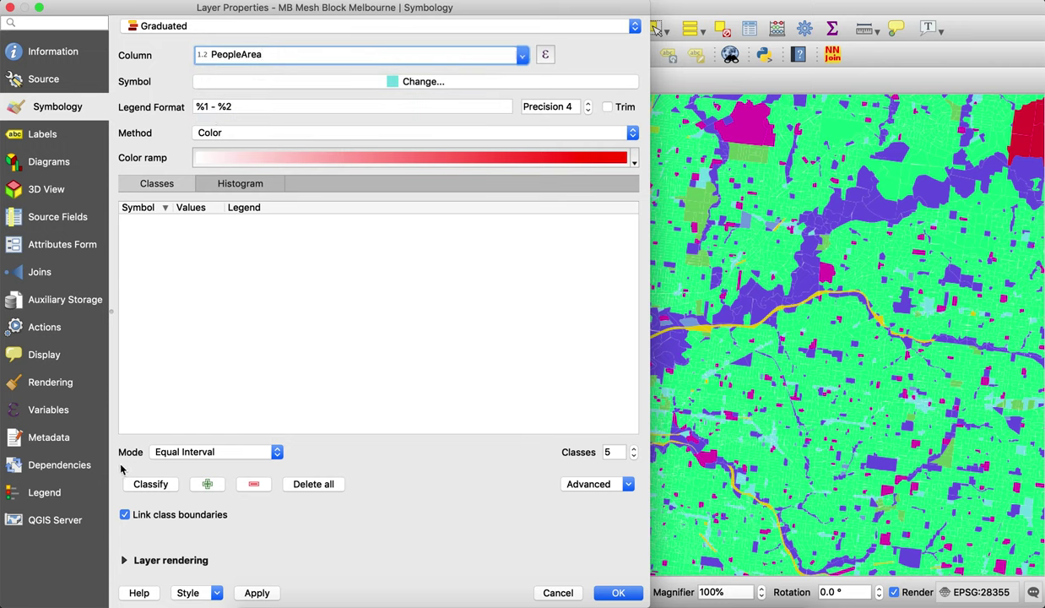
{"action": "left_click", "coordinate": [152, 486]}
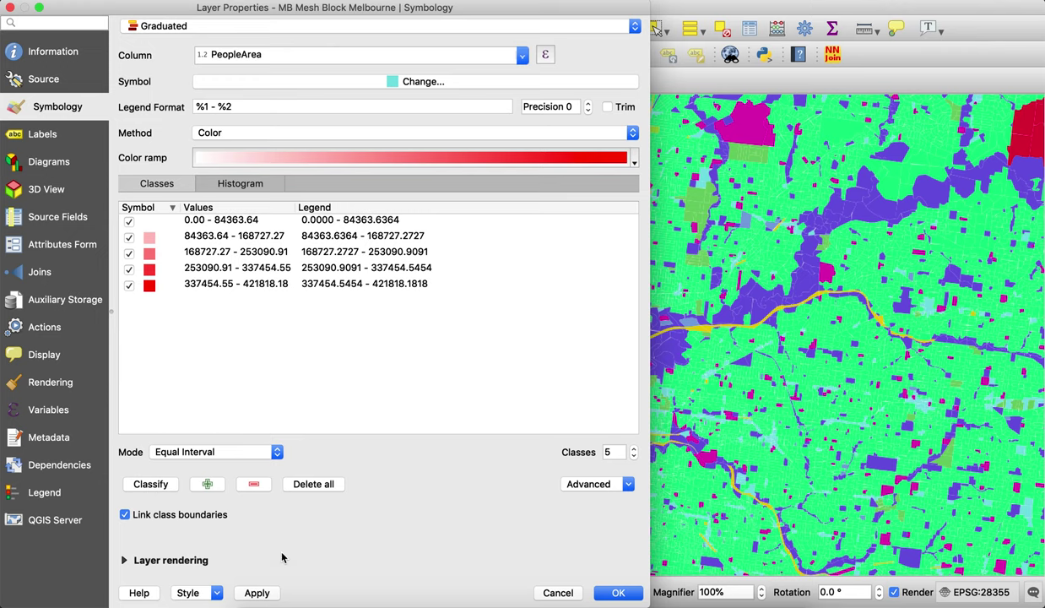
{"action": "left_click", "coordinate": [251, 593]}
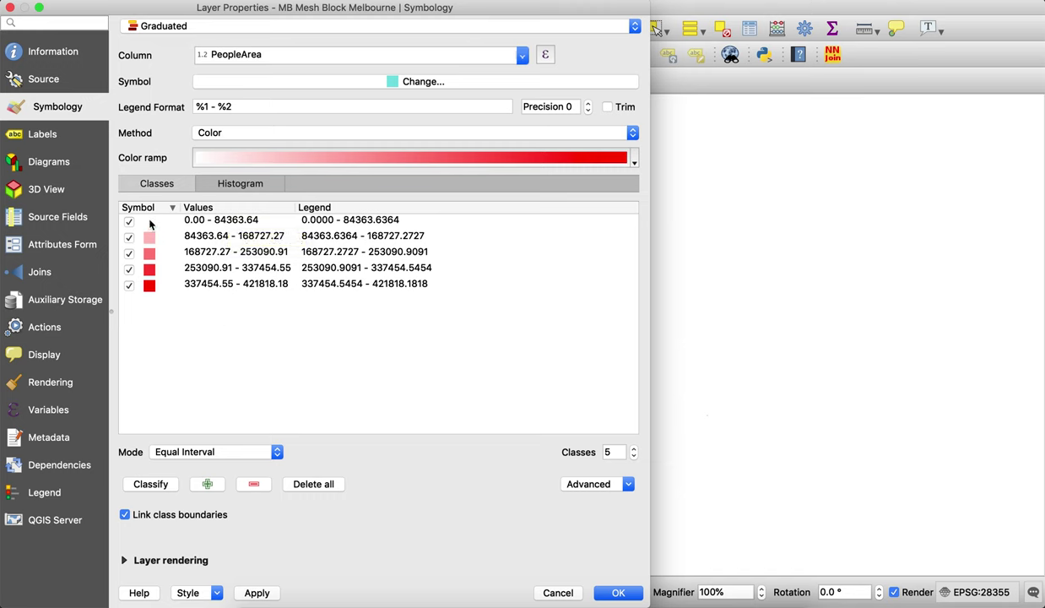
Step: Open the choice of classification modes for the graduated PeopleArea classes
{"action": "left_click", "coordinate": [265, 456]}
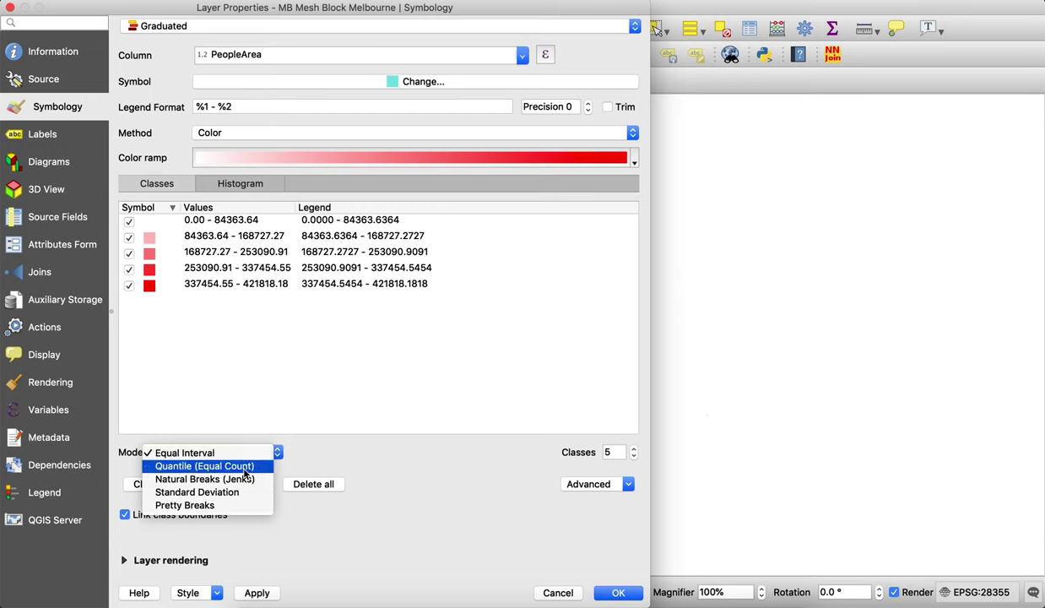